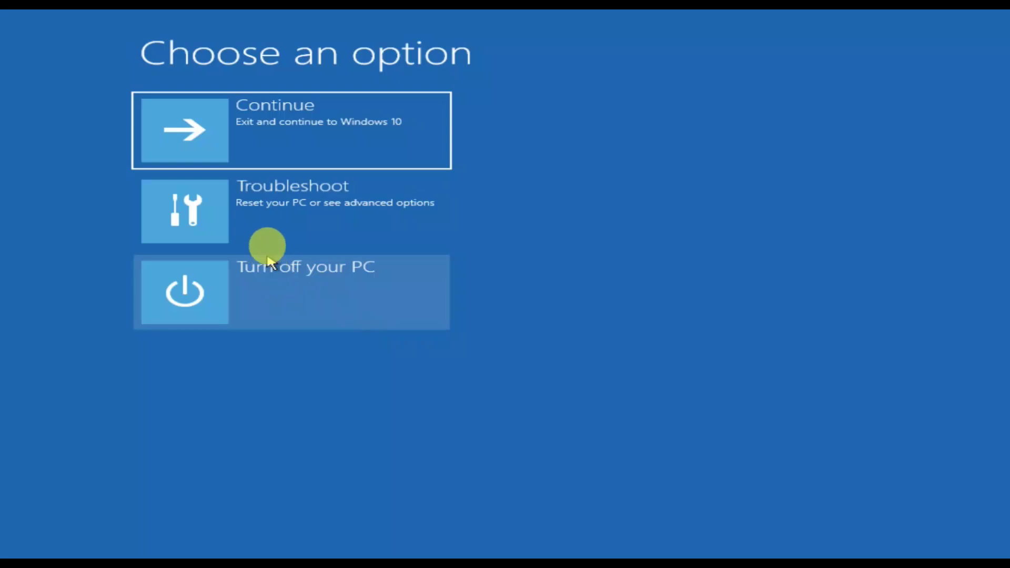
Step: Go from Automatic Repair through Troubleshoot to the Advanced options page
click(303, 217)
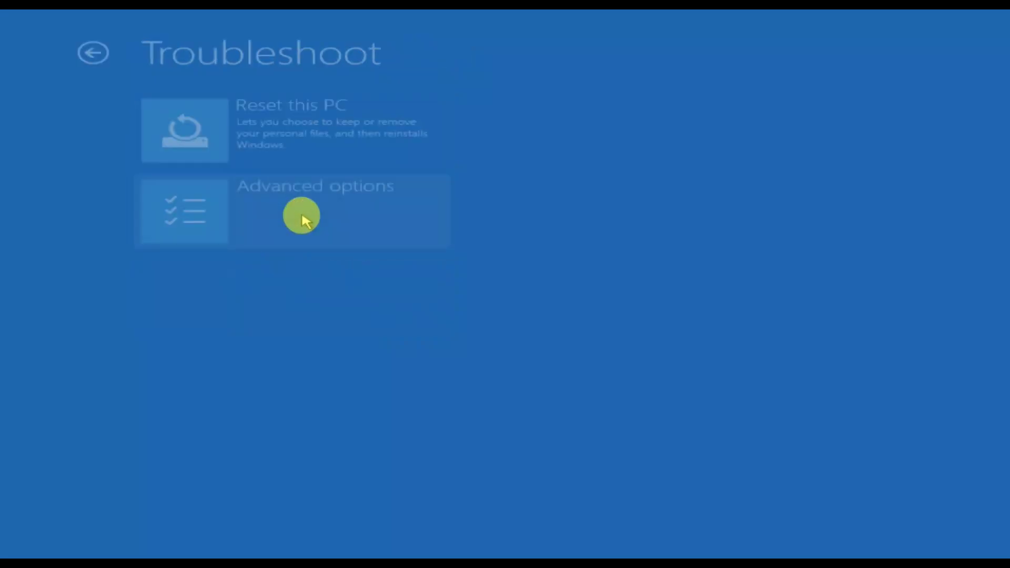
click(345, 237)
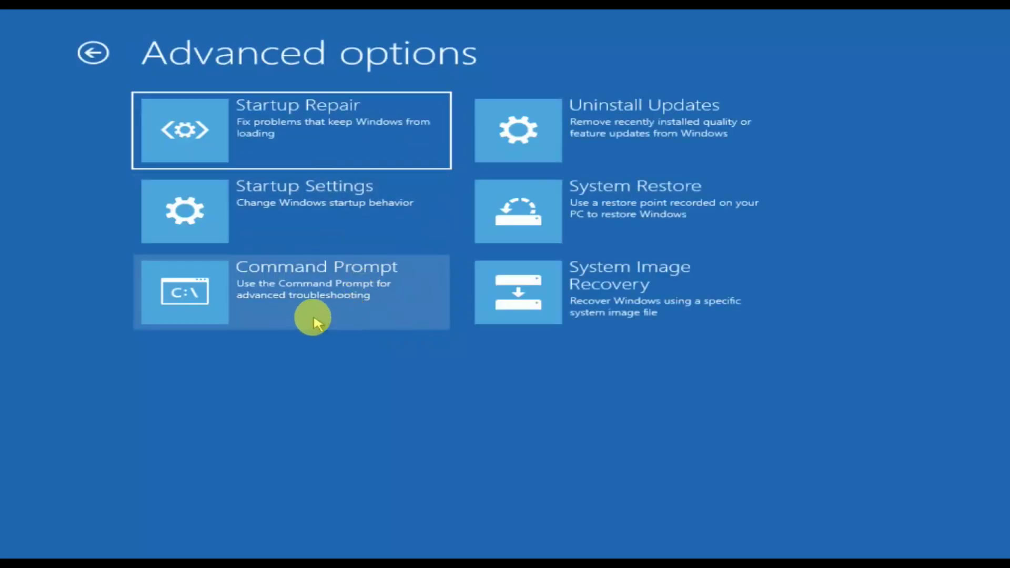
Step: Start Command Prompt as Administrator with the US keyboard layout and focus the password field
click(354, 303)
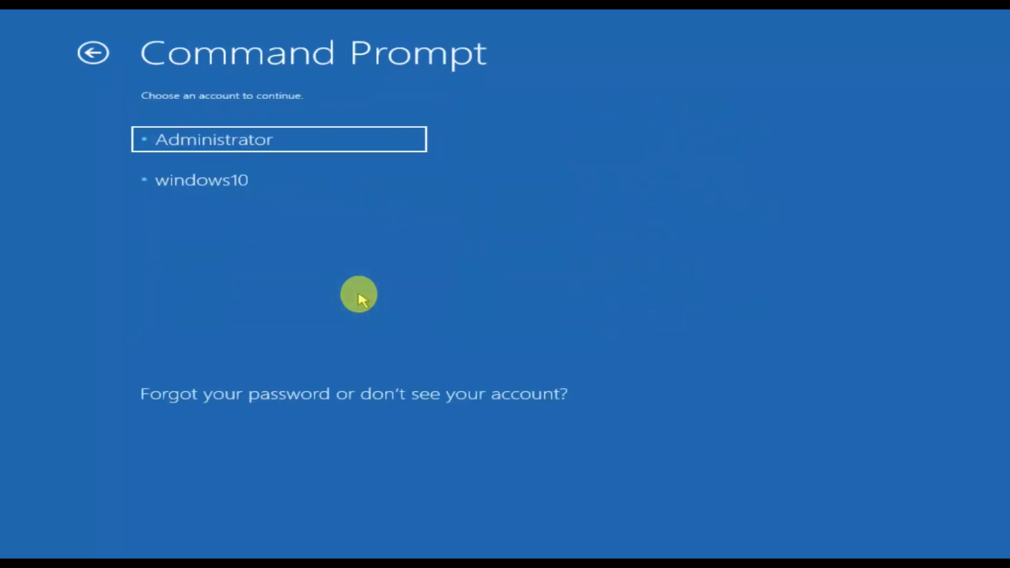
click(284, 150)
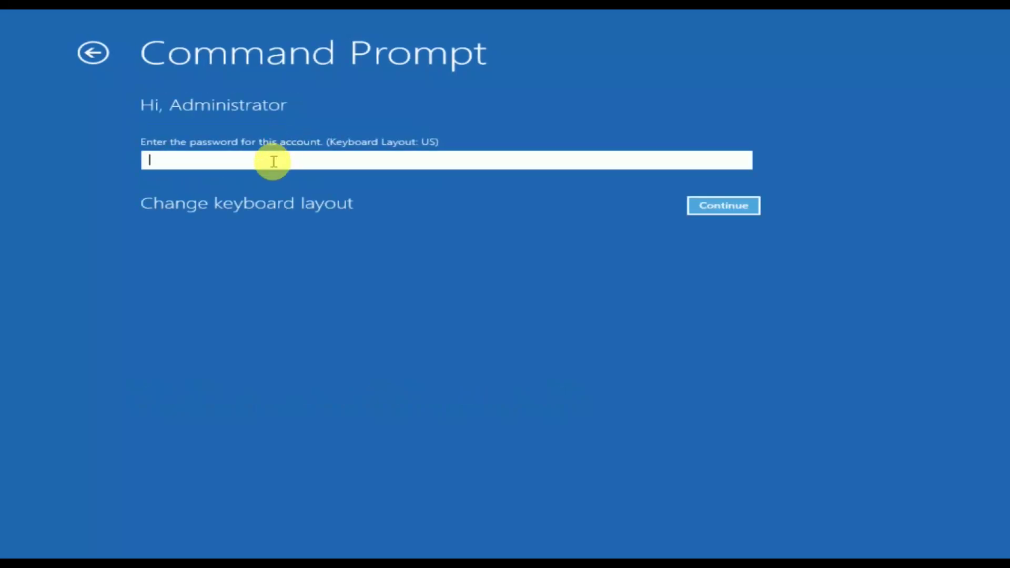
click(261, 205)
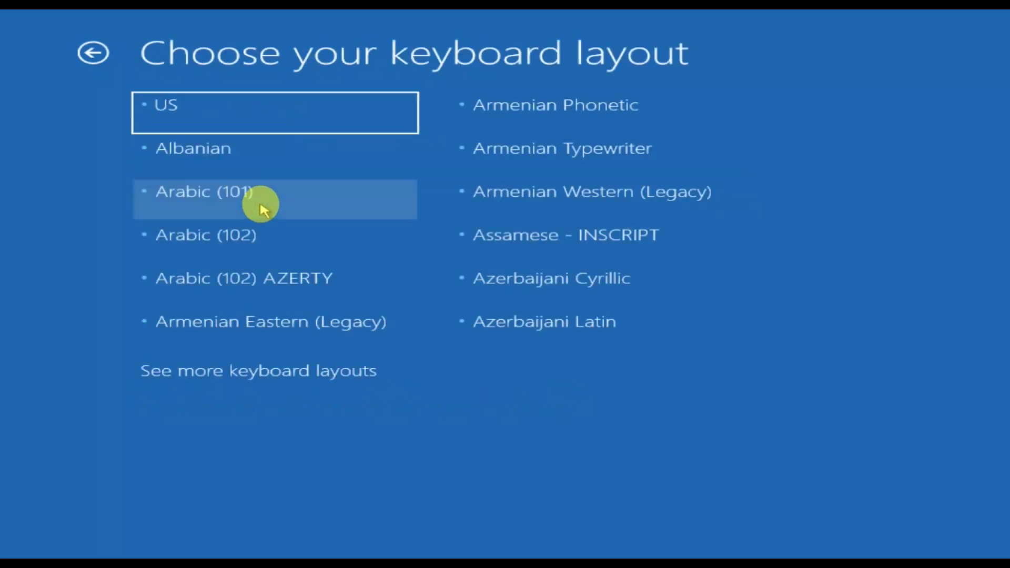
click(204, 113)
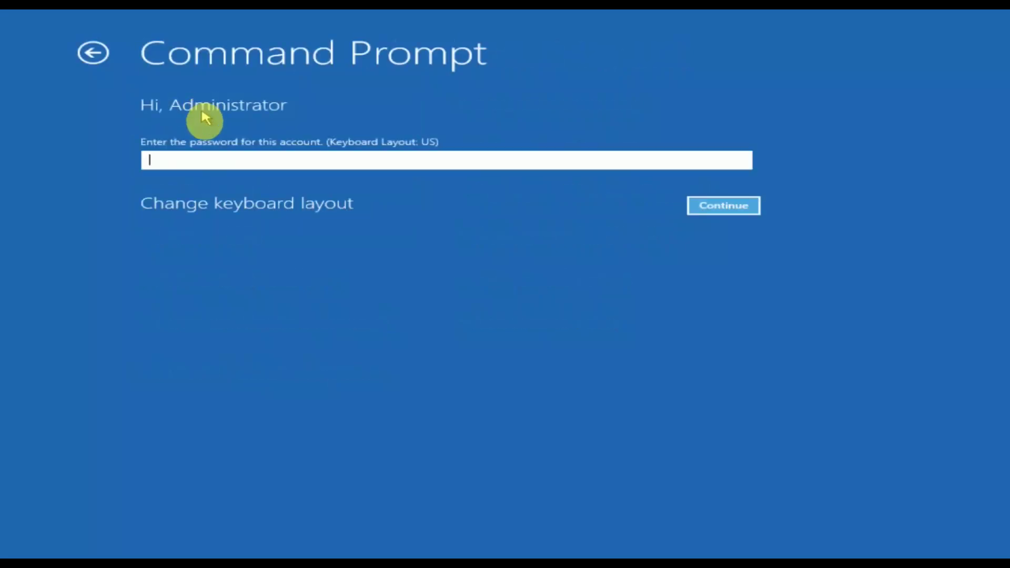
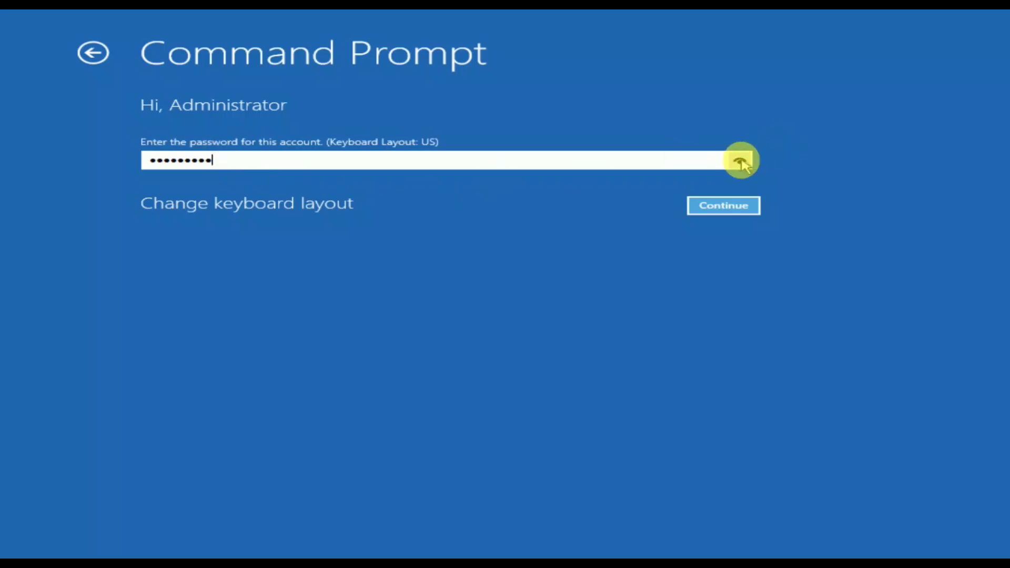
Step: Submit the entered Administrator password with Continue to verify it and launch Command Prompt
click(718, 208)
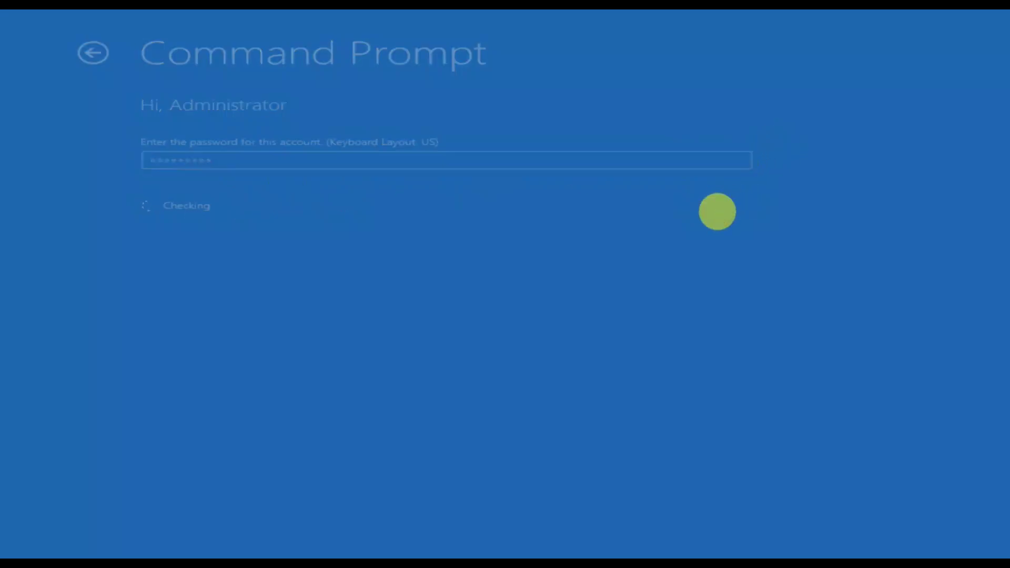
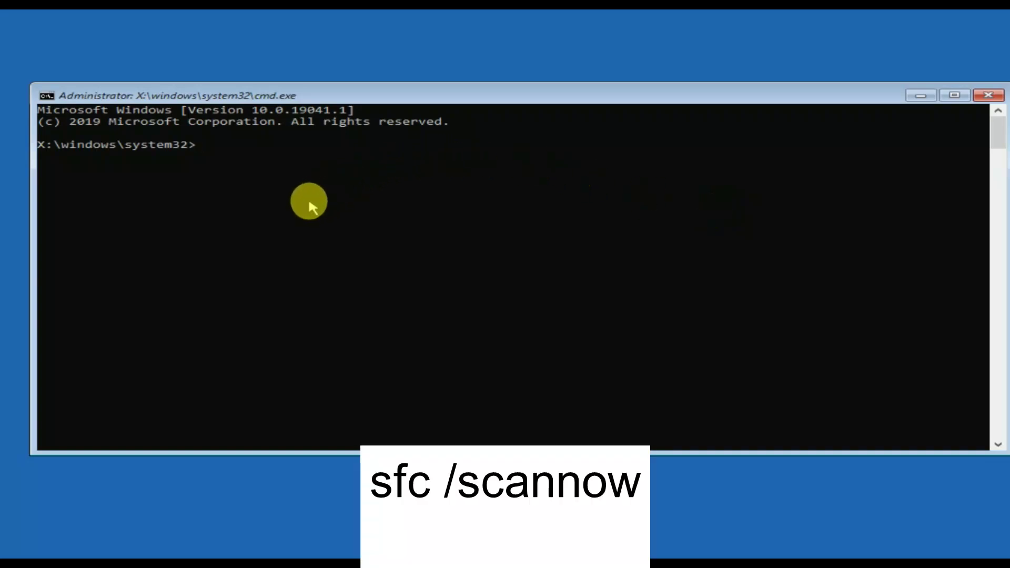
Step: Run sfc /scannow at the X:\windows\system32> prompt to scan system files
text(sfc /scannow)
key(Return)
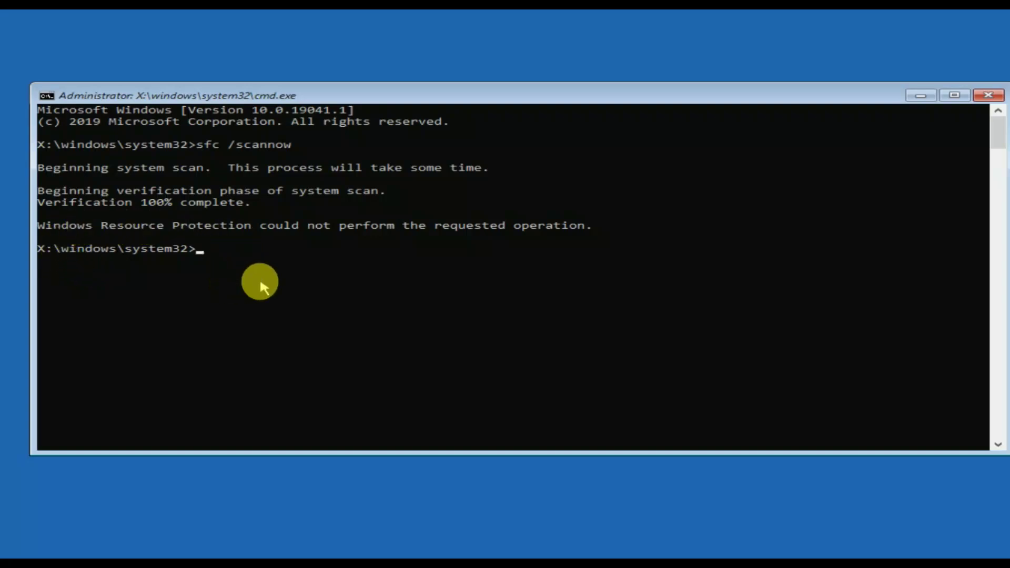
Step: Run chkdsk /f /r c: and scroll down to its report of no problems found
text(ch)
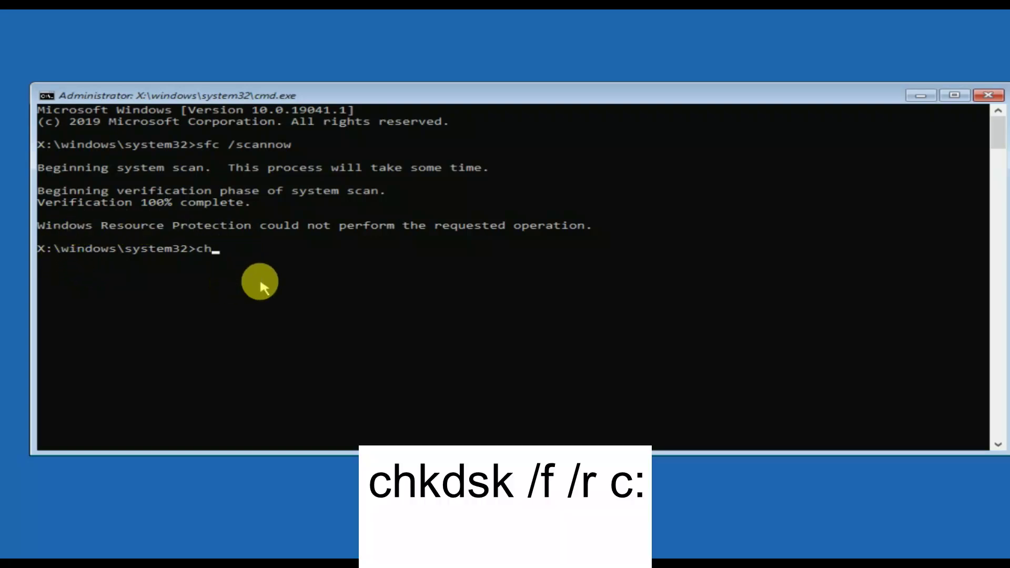
text(kdsk /f /r)
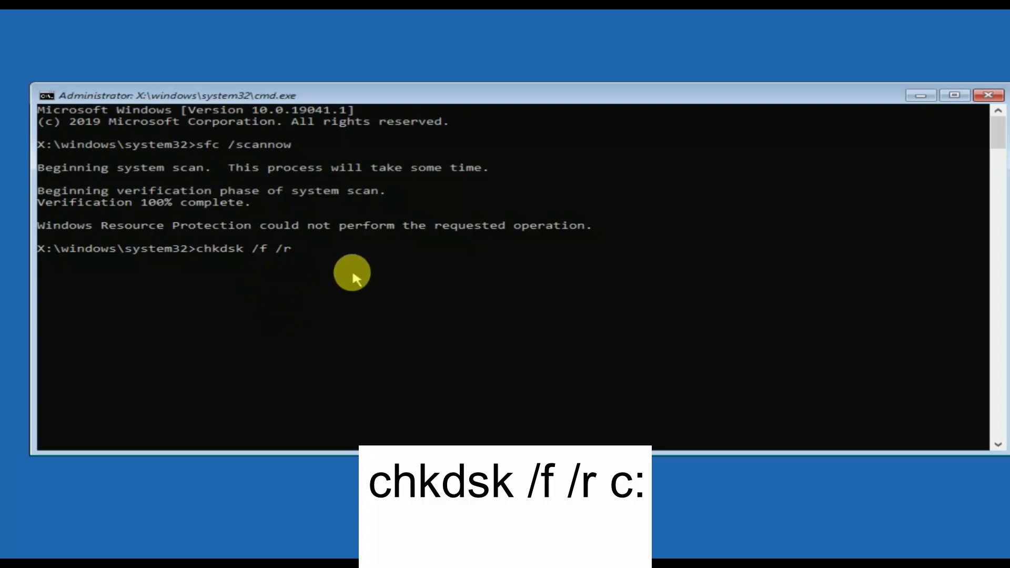
text( c:)
key(Return)
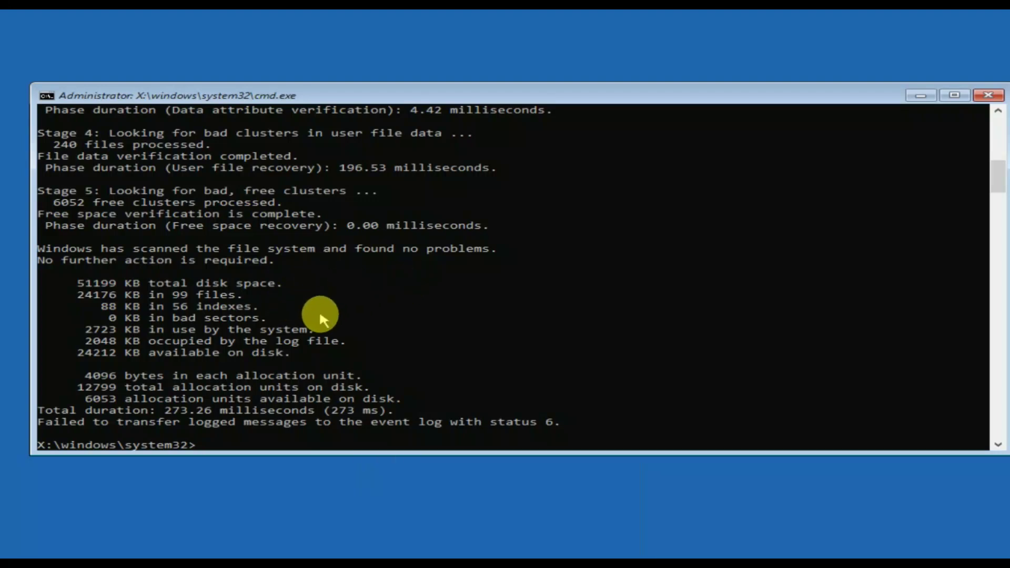
scroll(320, 315, down, 2)
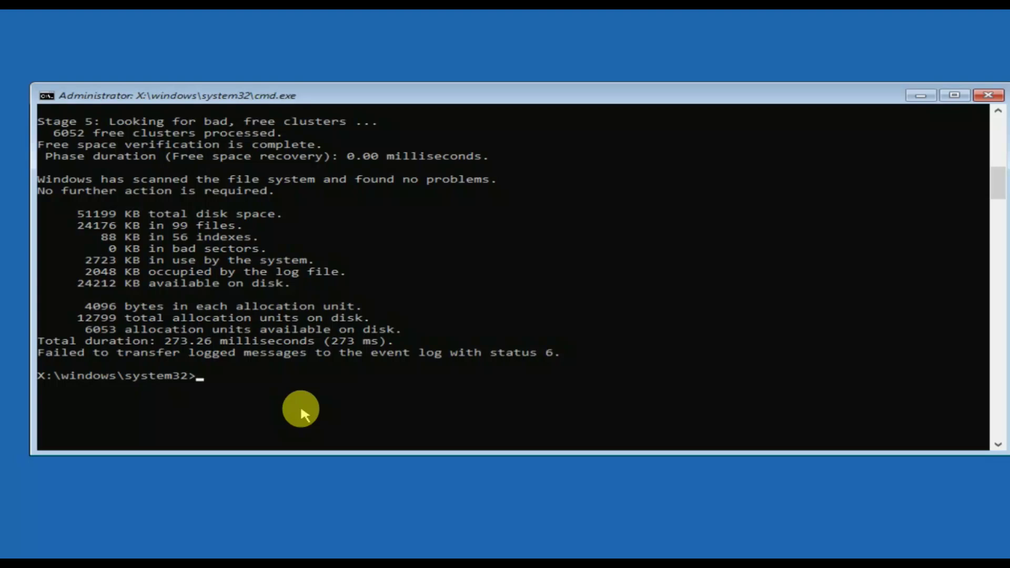
Step: Switch to drive C: and list its contents with dir
text(c:)
key(Return)
text(sir)
key(Return)
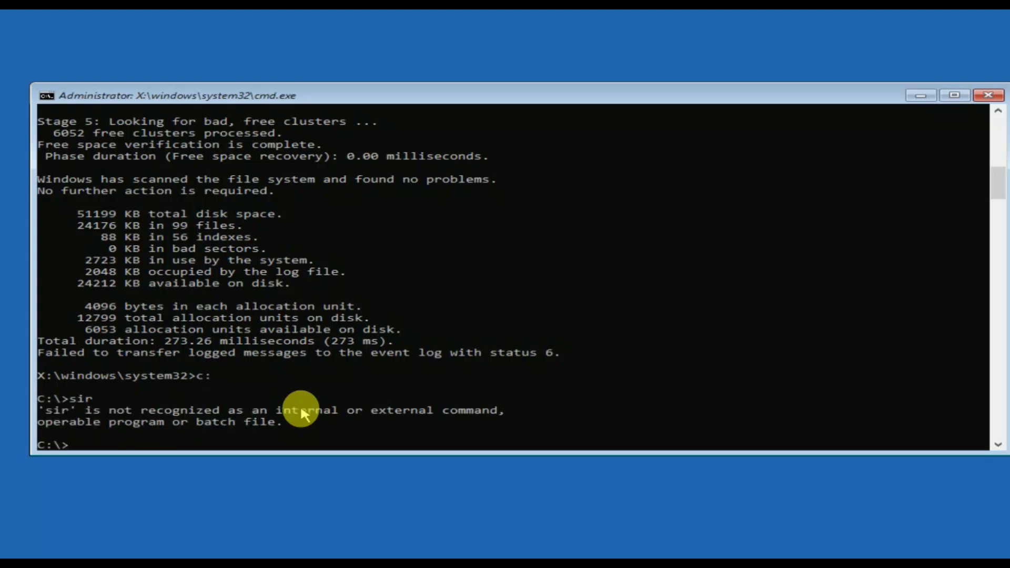
text(dir)
key(Return)
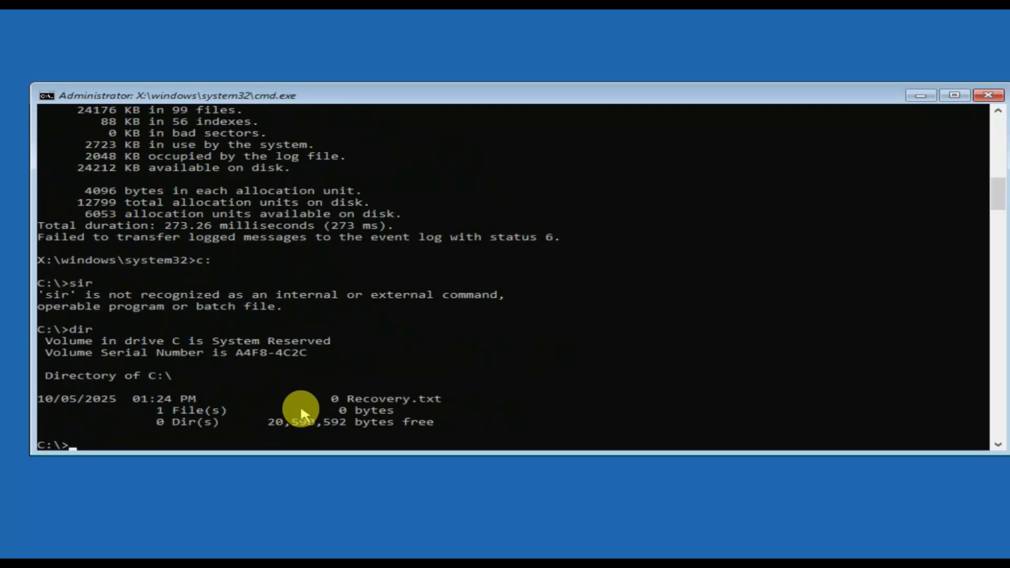
scroll(358, 408, down, 2)
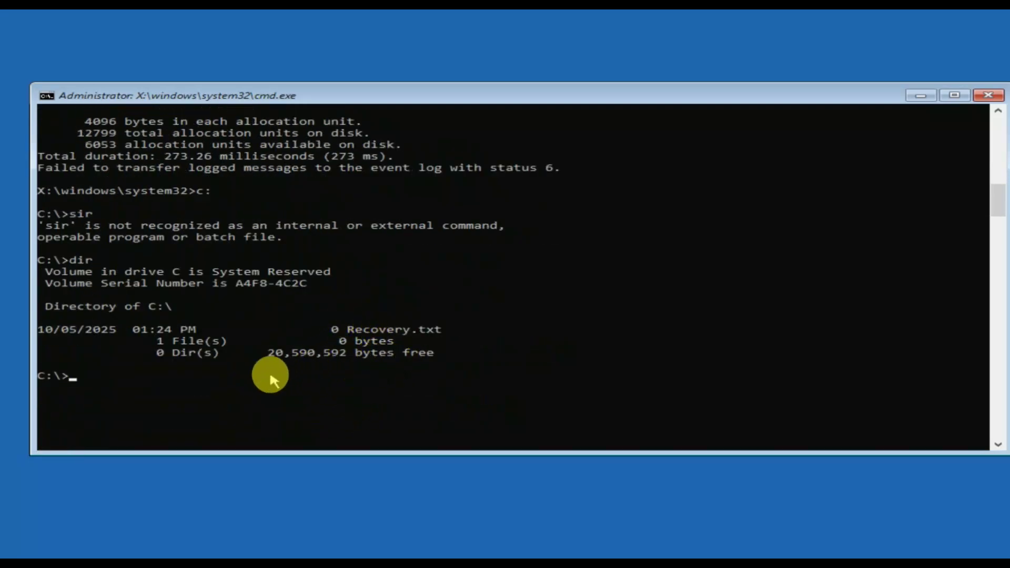
Step: Switch to drive D: and list its contents, revealing the Windows folder
text(d:)
key(Return)
text(dir)
key(Return)
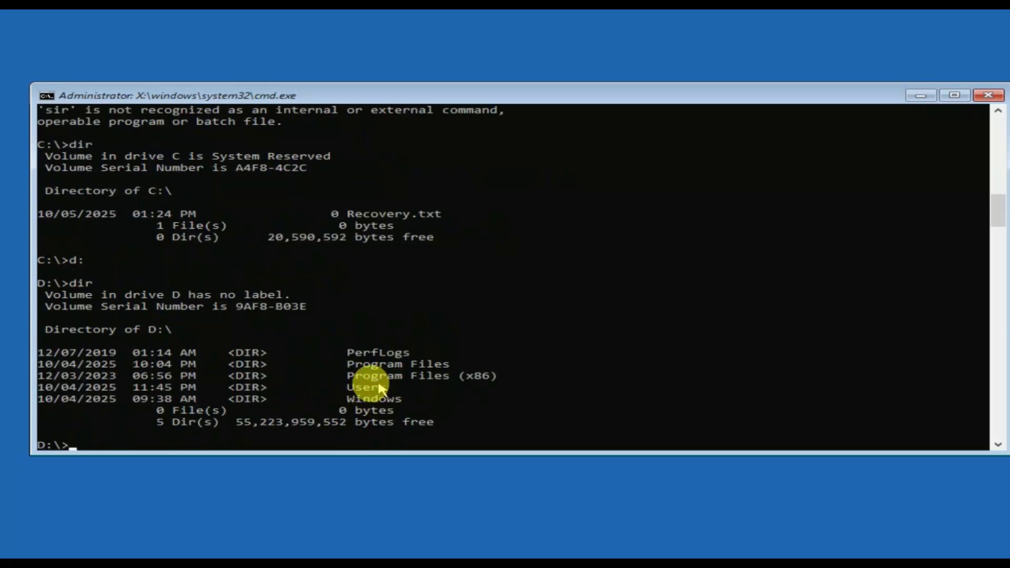
scroll(416, 380, down, 1)
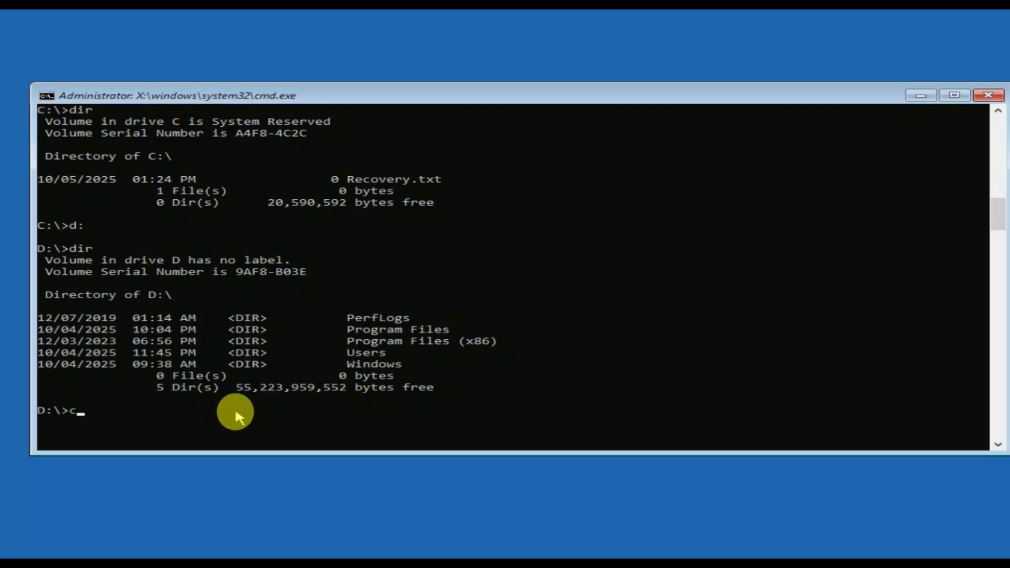
Step: Clear the partly typed chk command and enter exit instead
key(BackSpace)
text(chk)
key(BackSpace)
key(BackSpace)
key(BackSpace)
text(exit)
Step: Reopen Command Prompt via Troubleshoot > Advanced options and start chkdsk /f /r d:
key(Return)
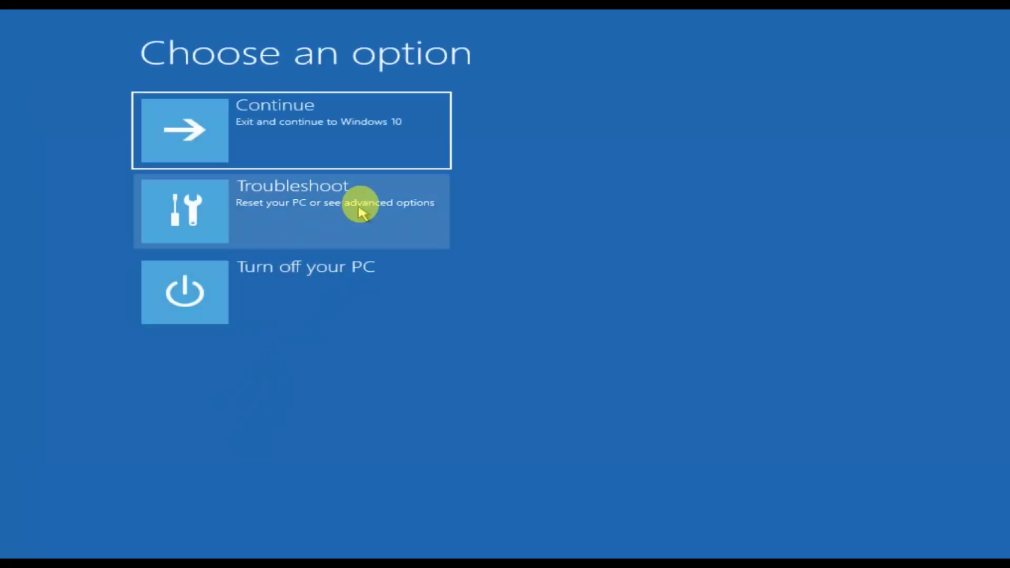
click(358, 205)
click(314, 221)
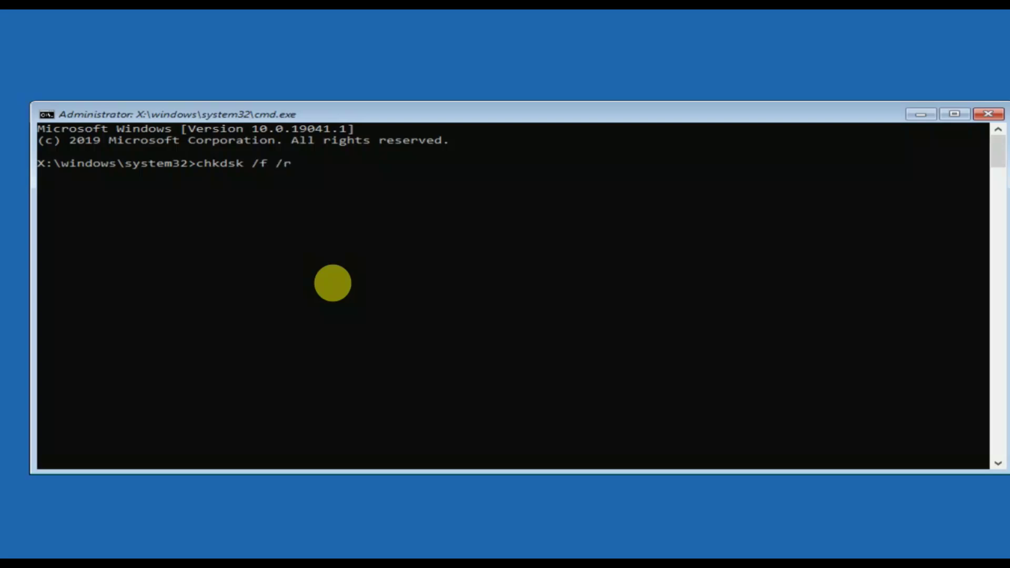
text(dsk /f /r d:)
key(Return)
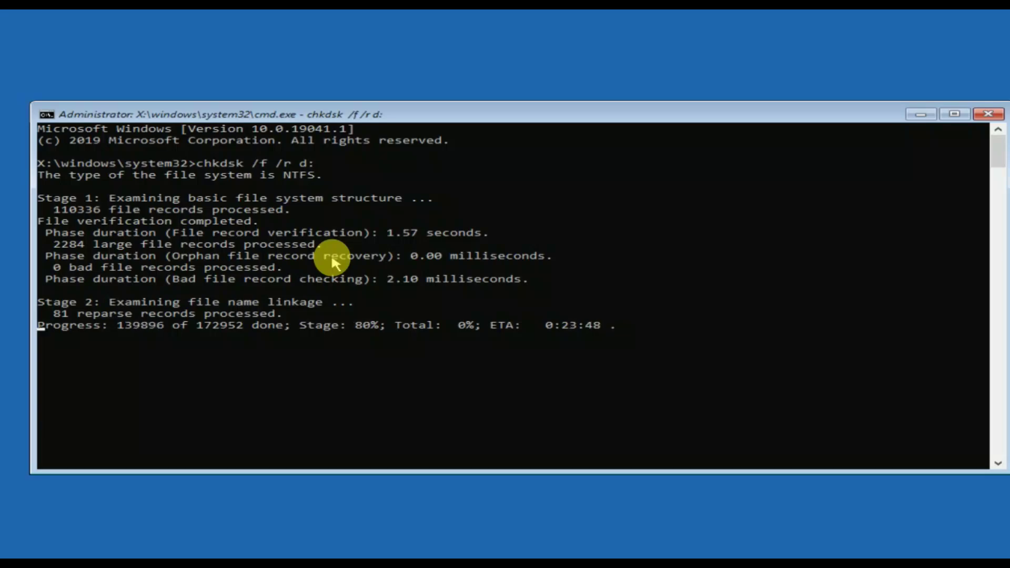
Step: Move the command window aside and highlight the finished '0 KB in bad sectors' line
drag(496, 117, 487, 91)
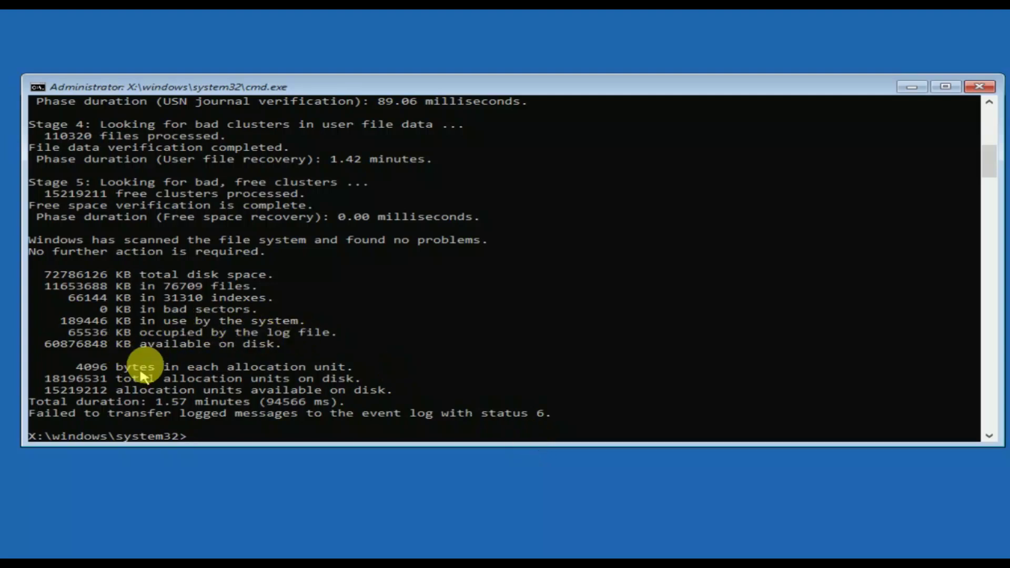
drag(164, 311, 249, 311)
drag(103, 311, 250, 318)
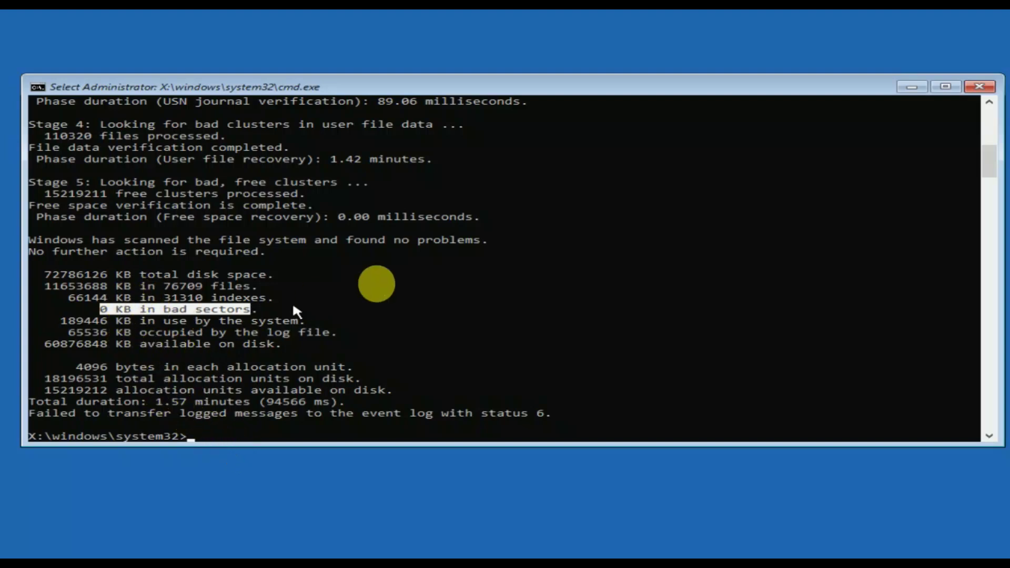
Step: Close Command Prompt, continue to Windows 10, and Restart from the sign-in screen's power menu
click(977, 87)
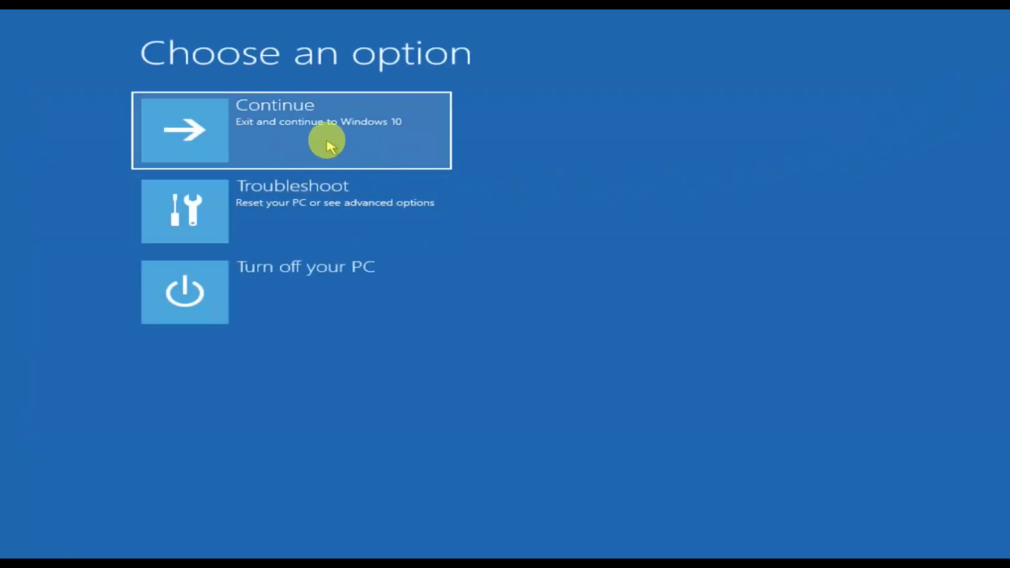
click(329, 143)
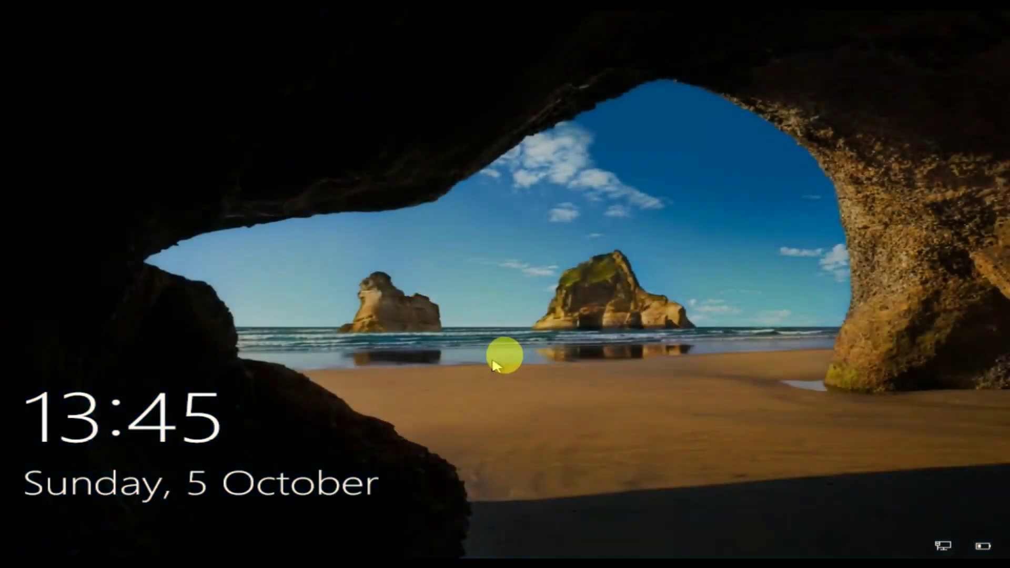
click(514, 286)
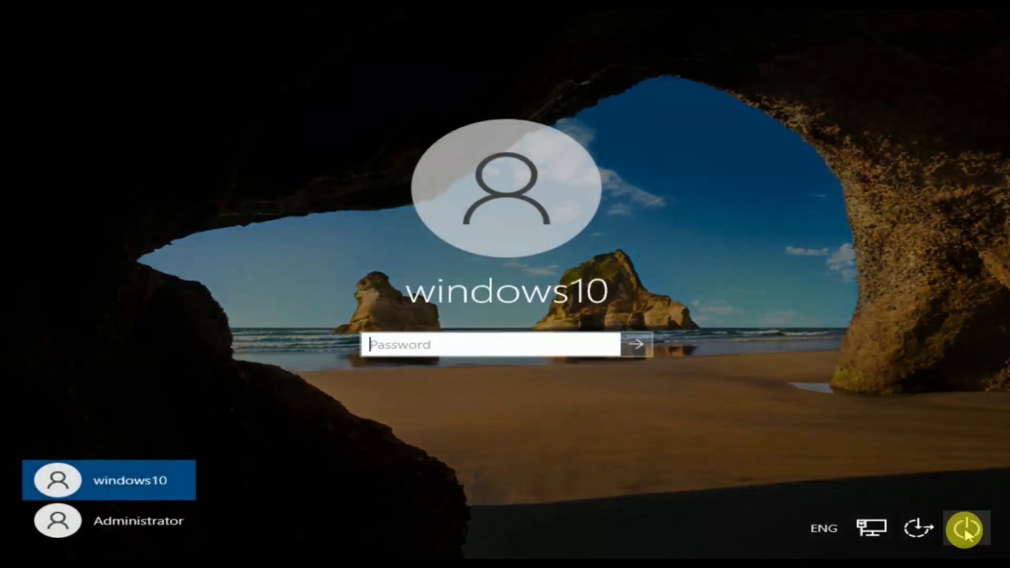
click(966, 531)
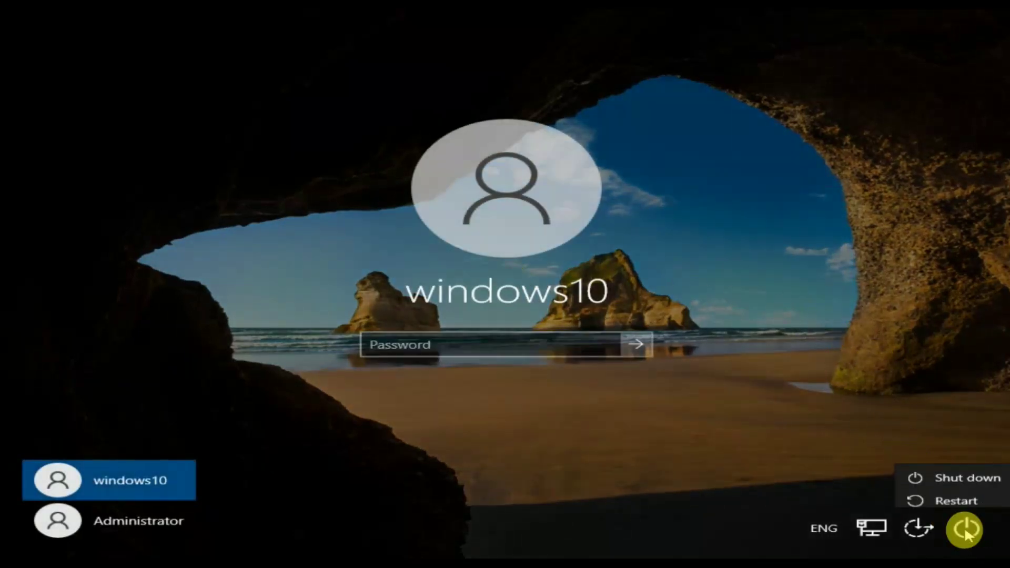
click(943, 497)
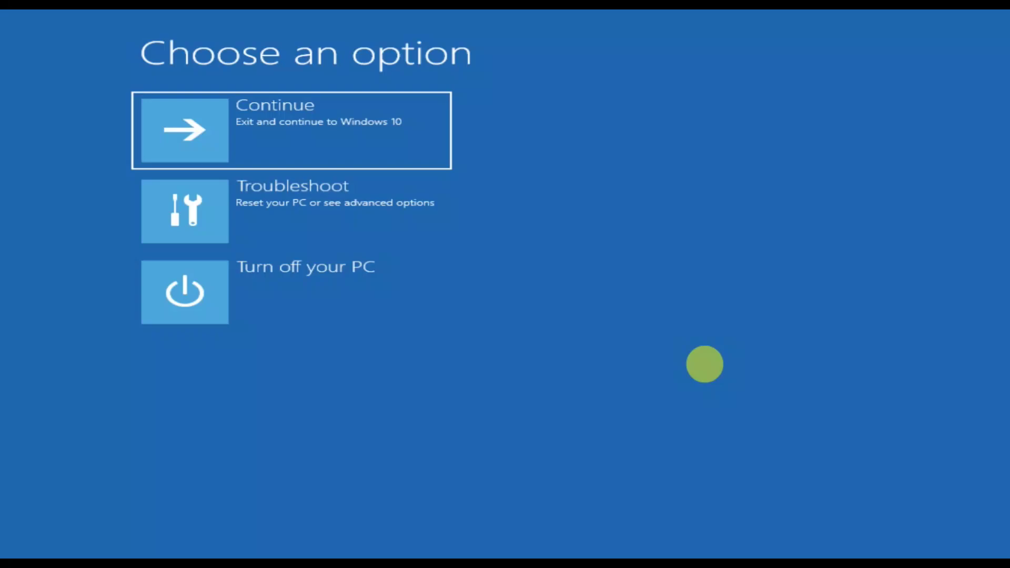
Step: Start System Restore from Advanced options and enter the Administrator account's password
click(372, 219)
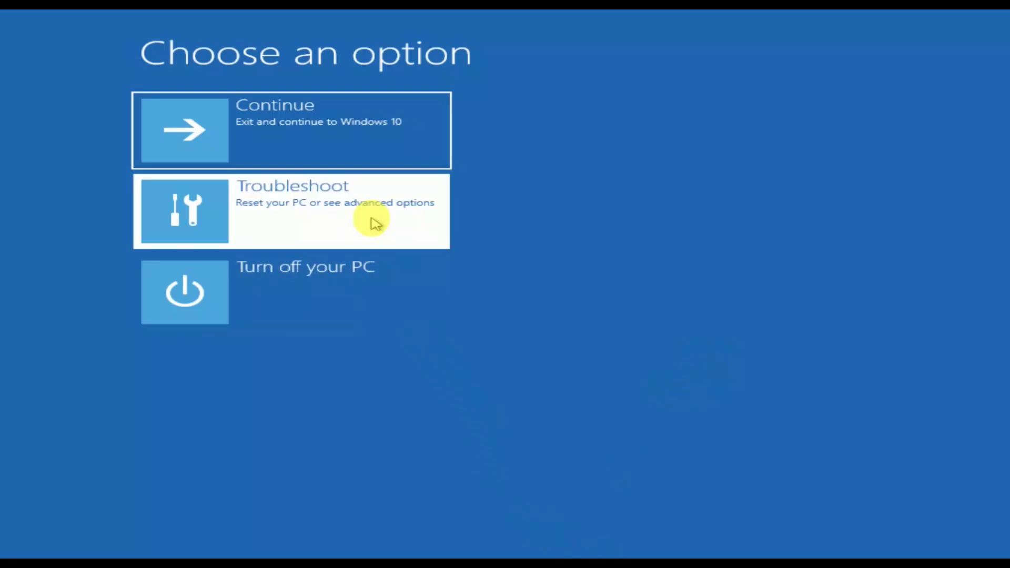
click(378, 245)
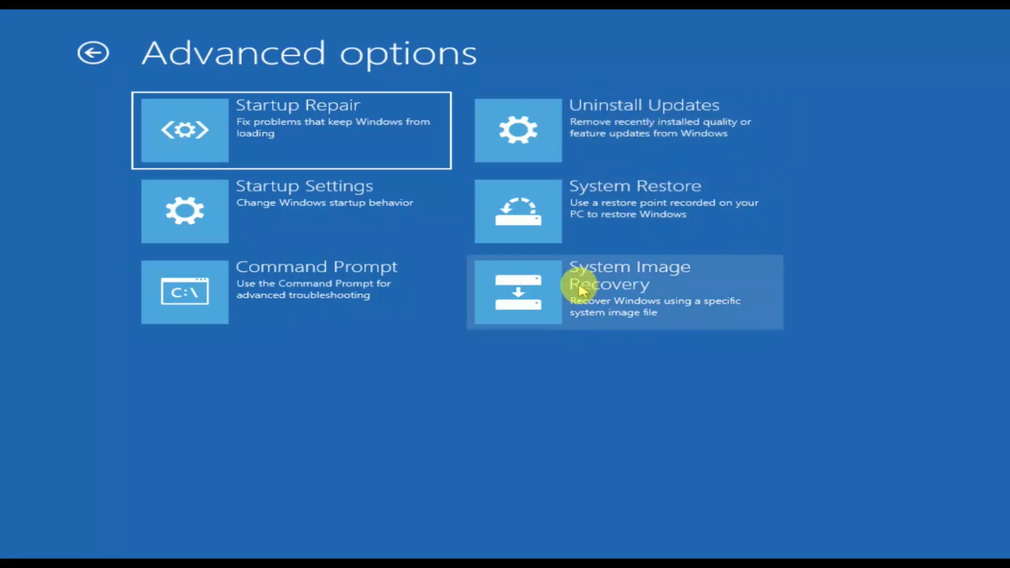
click(655, 236)
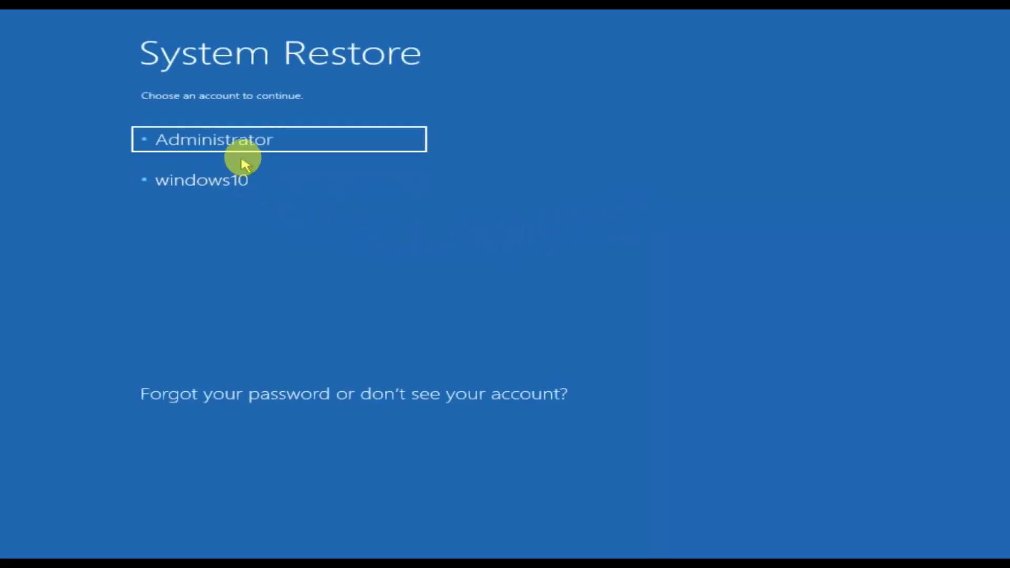
click(258, 152)
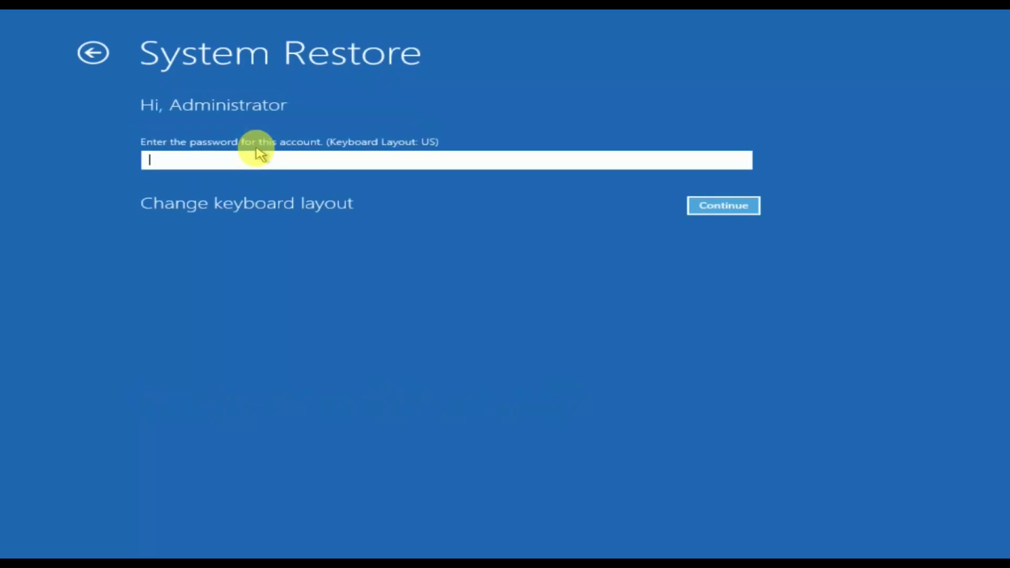
text(••••)
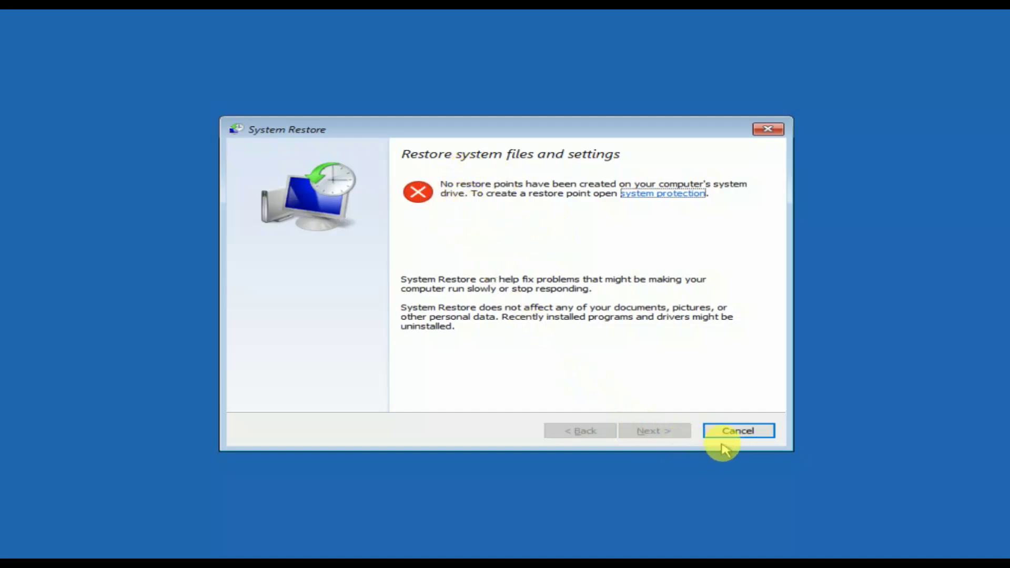
Step: Cancel System Restore and restart via Startup Settings, choosing 4 to Enable Safe Mode
click(744, 434)
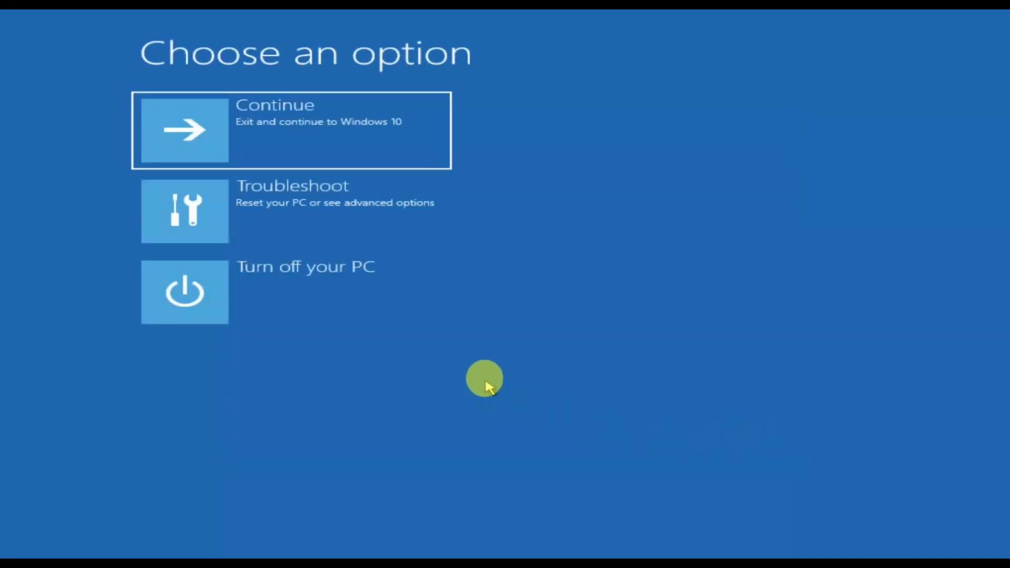
click(339, 237)
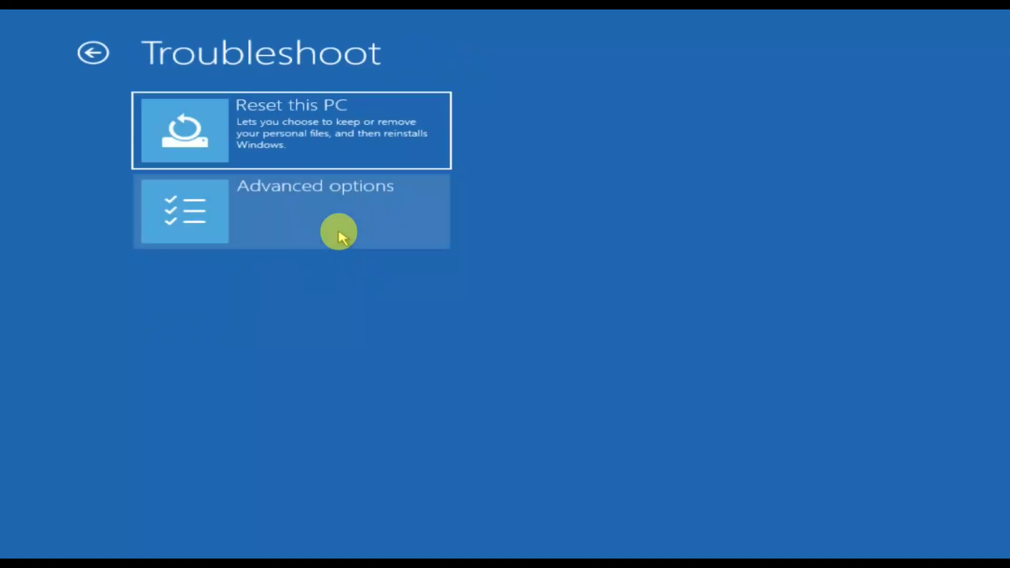
click(357, 216)
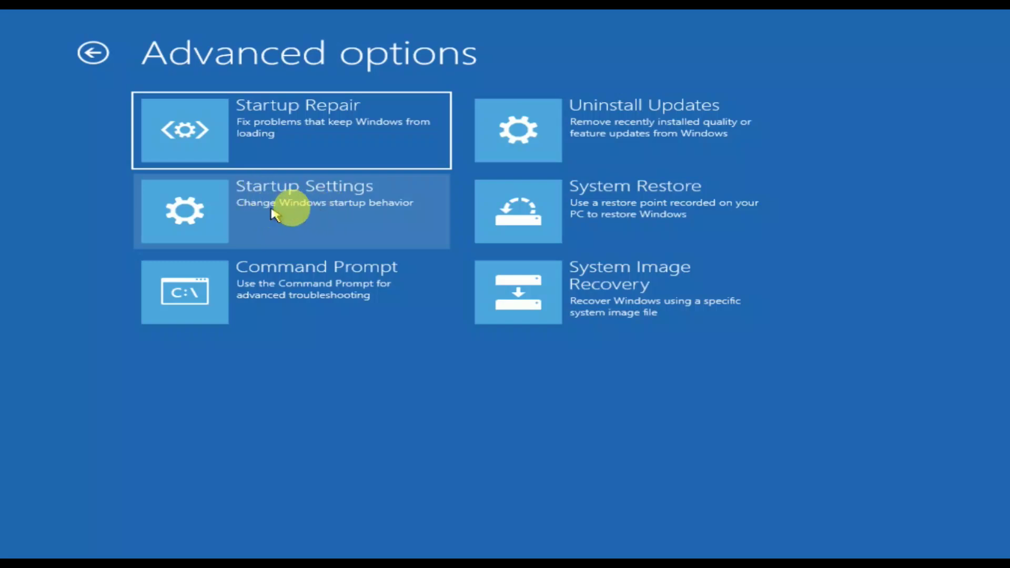
click(314, 213)
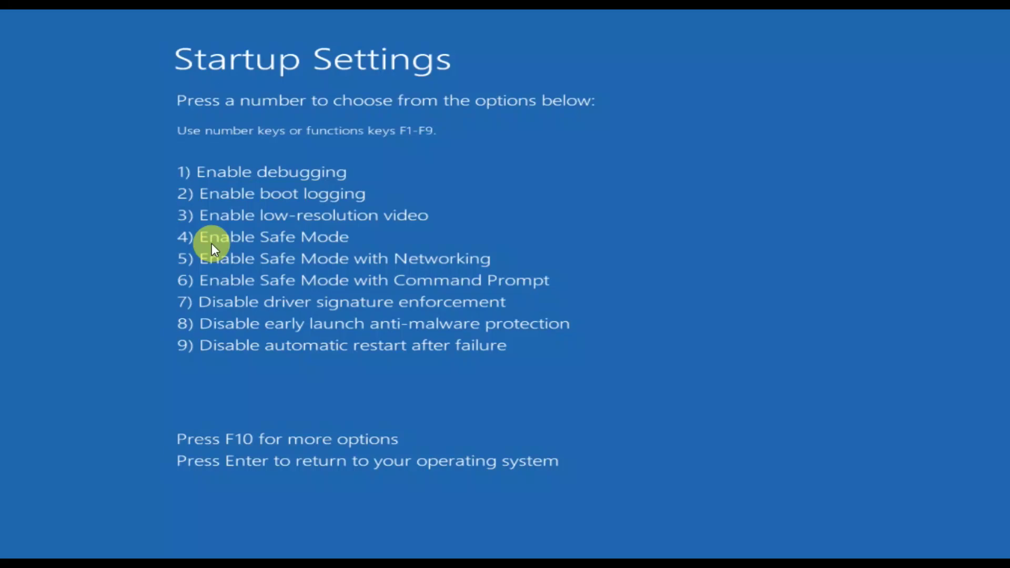
key(4)
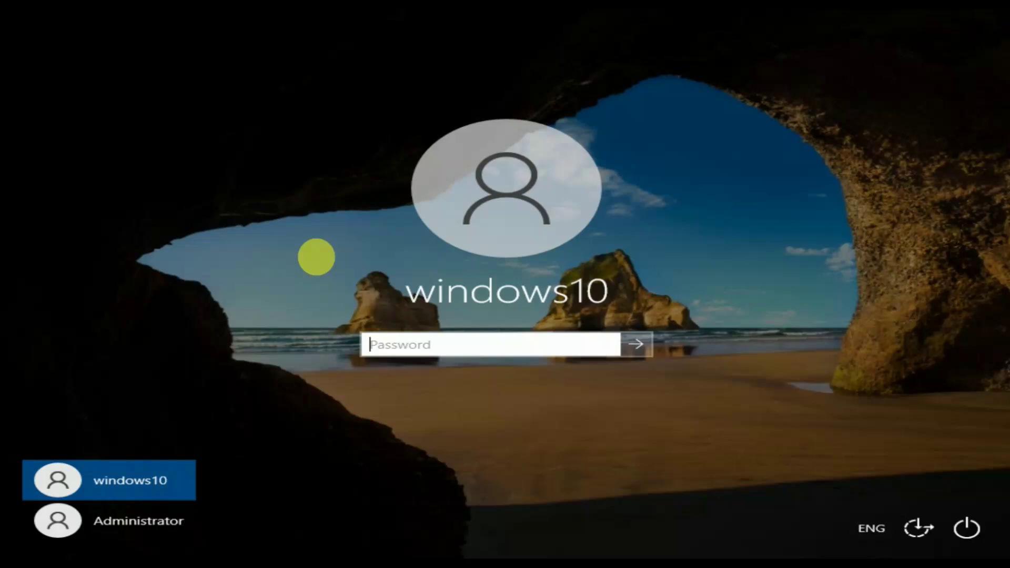
Step: Sign in to Safe Mode as Administrator by entering the account password
click(167, 519)
text(1234)
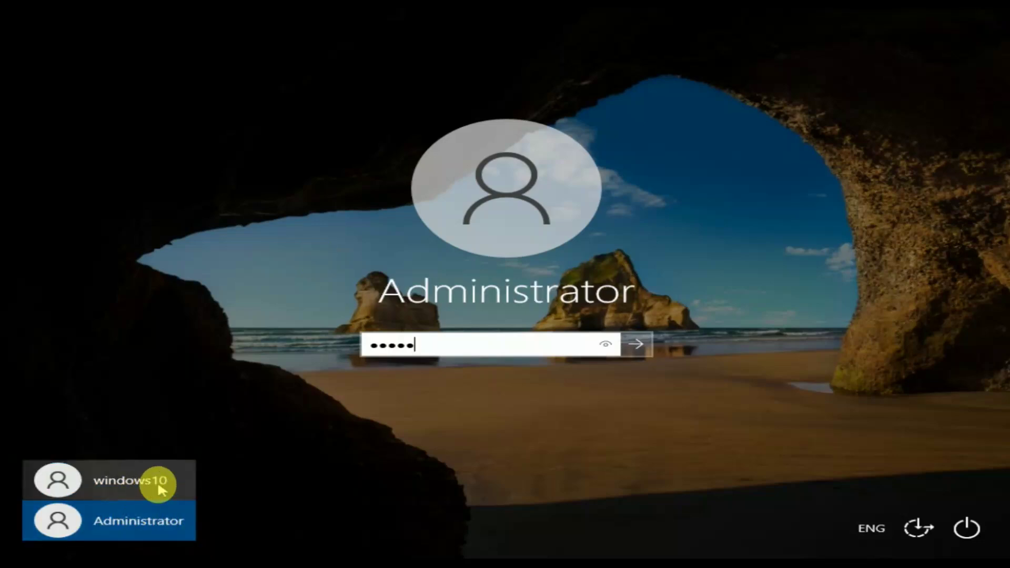
text(567890)
key(Return)
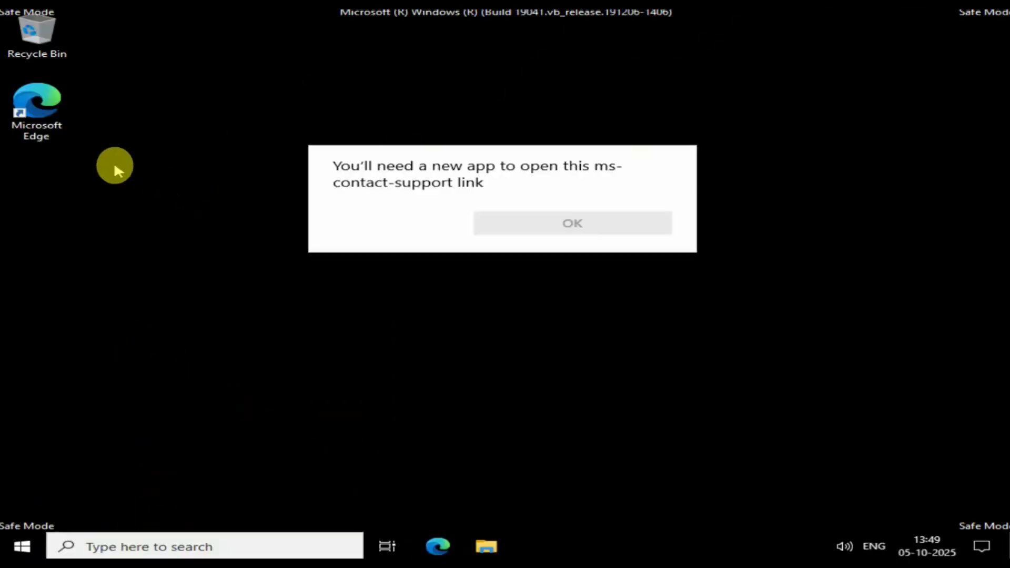
Step: Dismiss the support-link message and bring up the Run box in the screen's middle
click(210, 266)
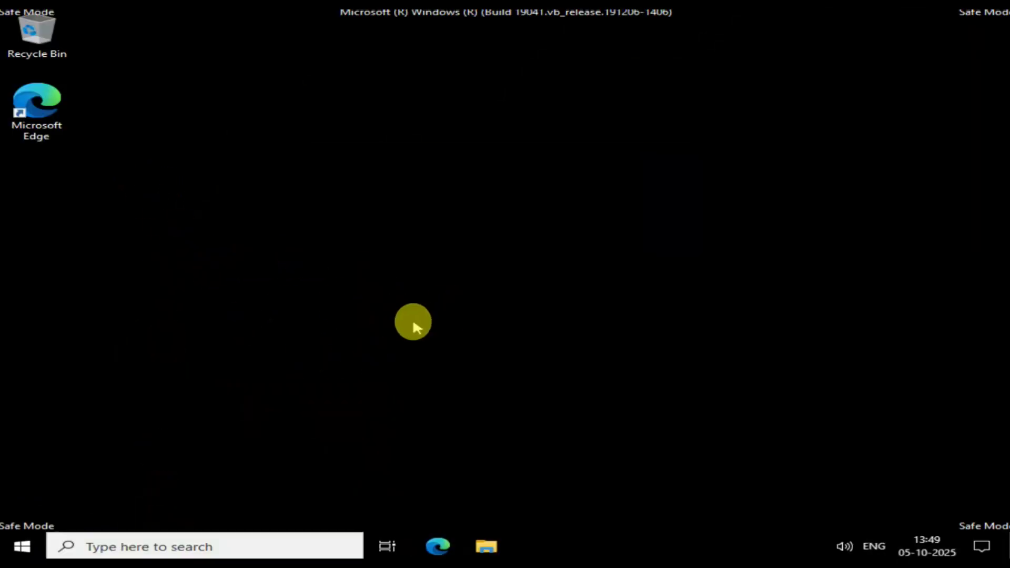
click(213, 535)
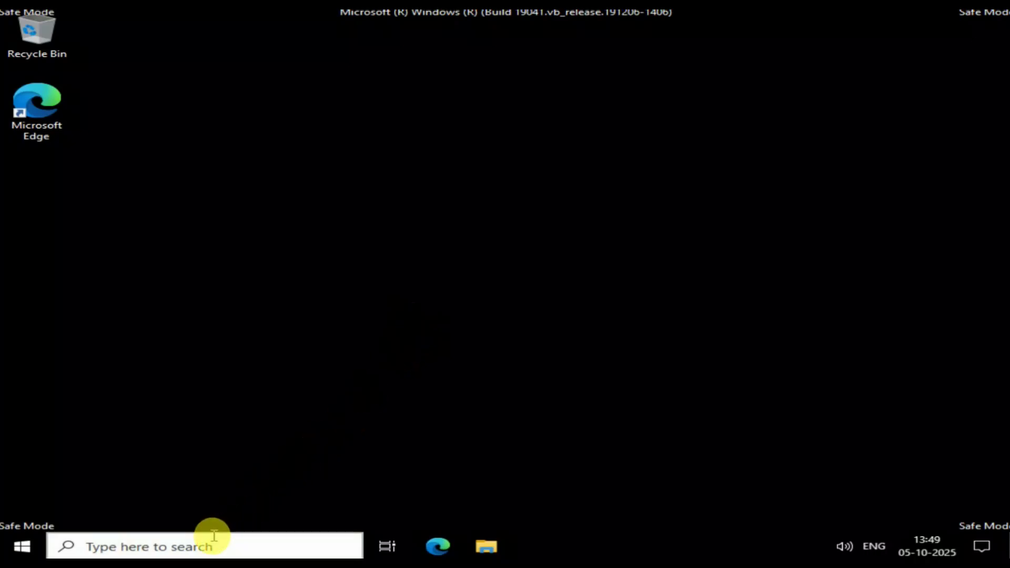
key(super+r)
drag(314, 370, 503, 282)
click(202, 540)
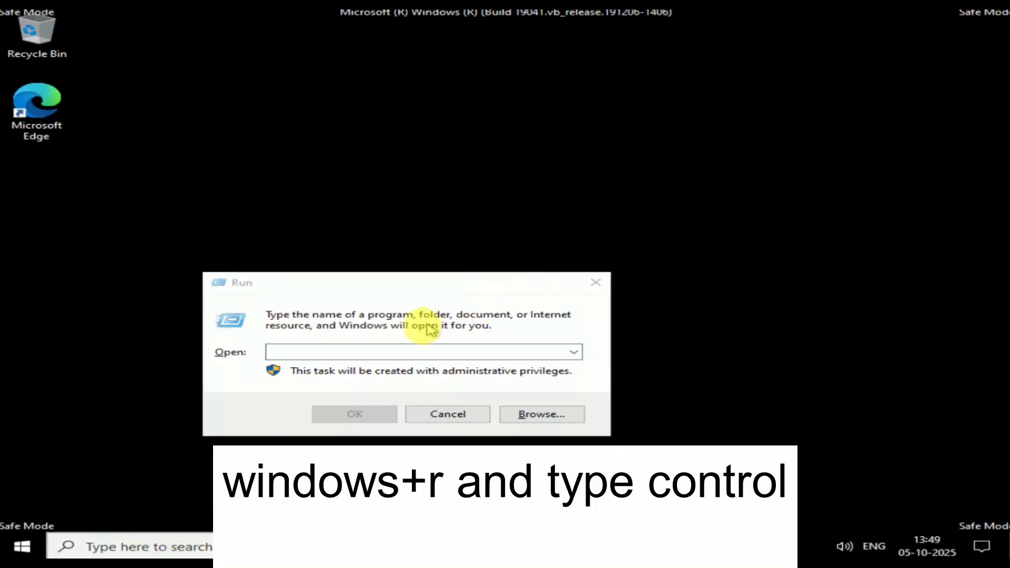
click(388, 350)
Step: Open Control Panel via control, maximized in Category view, and sort installed programs by Installed On
text(control)
key(Return)
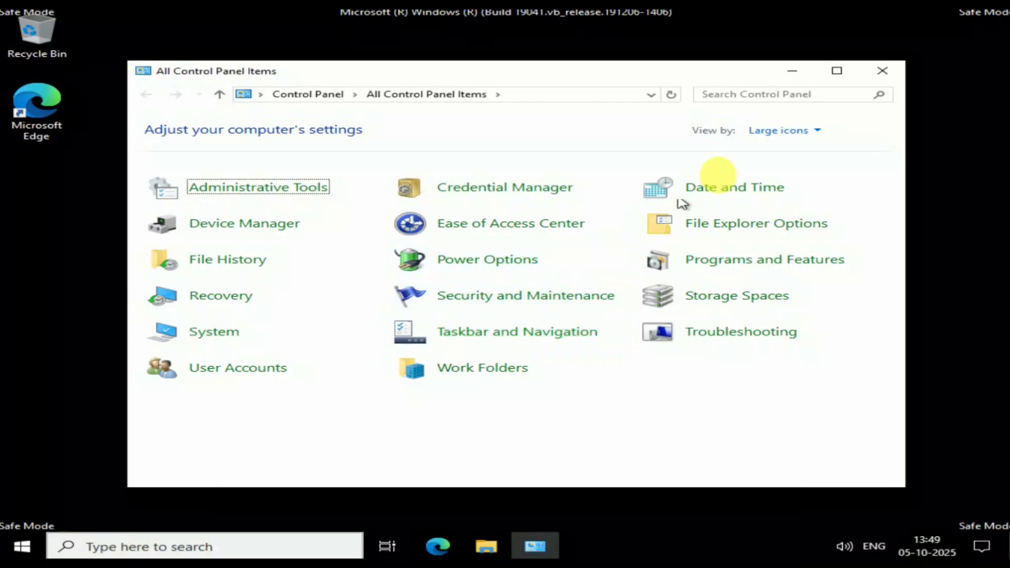
click(837, 71)
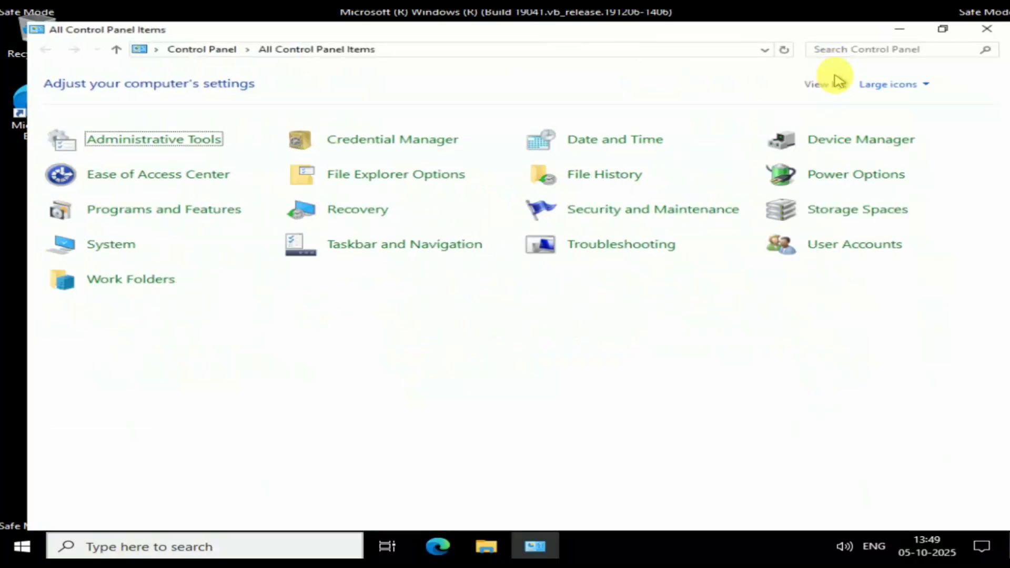
click(885, 70)
click(901, 90)
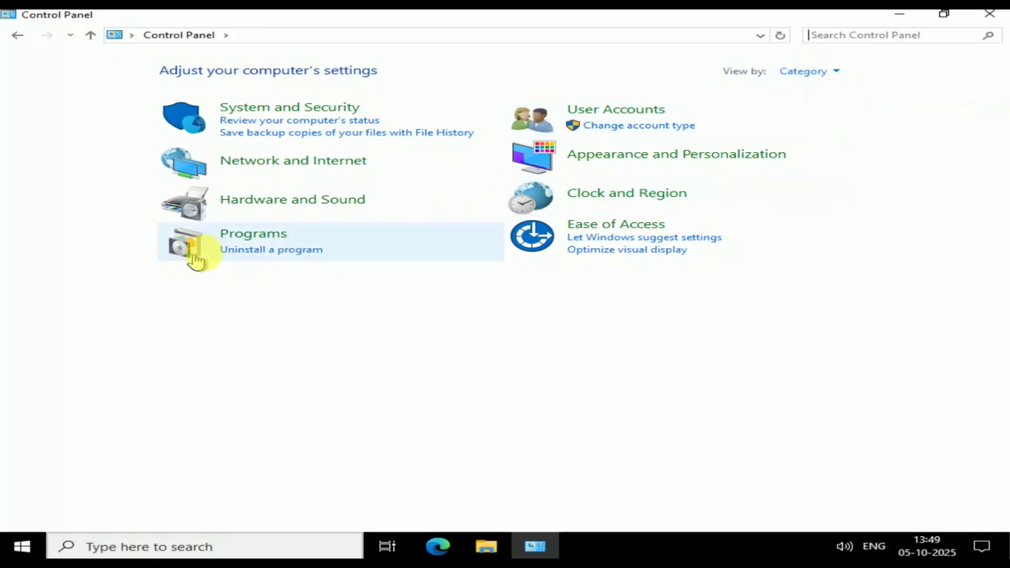
click(257, 252)
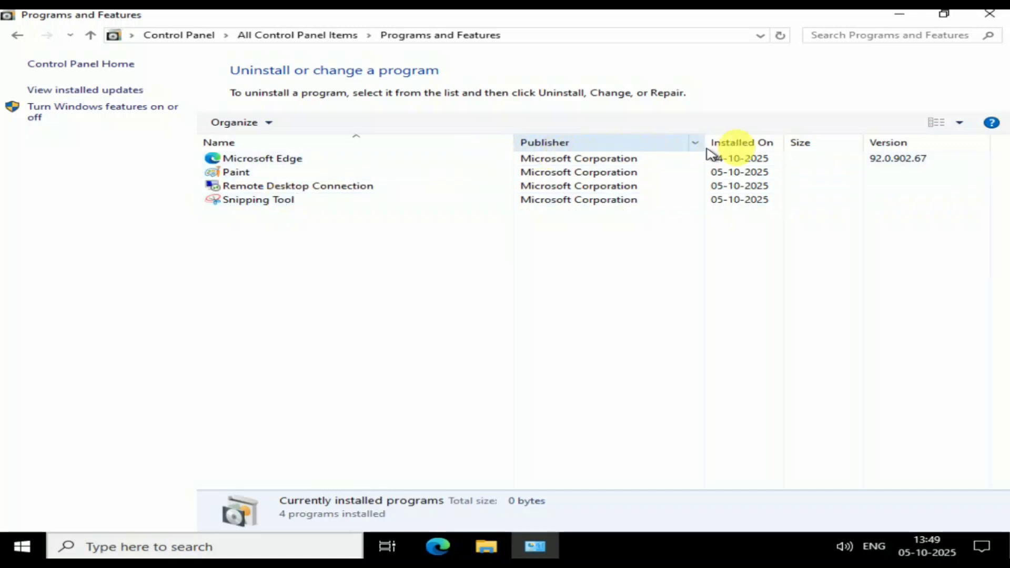
click(742, 144)
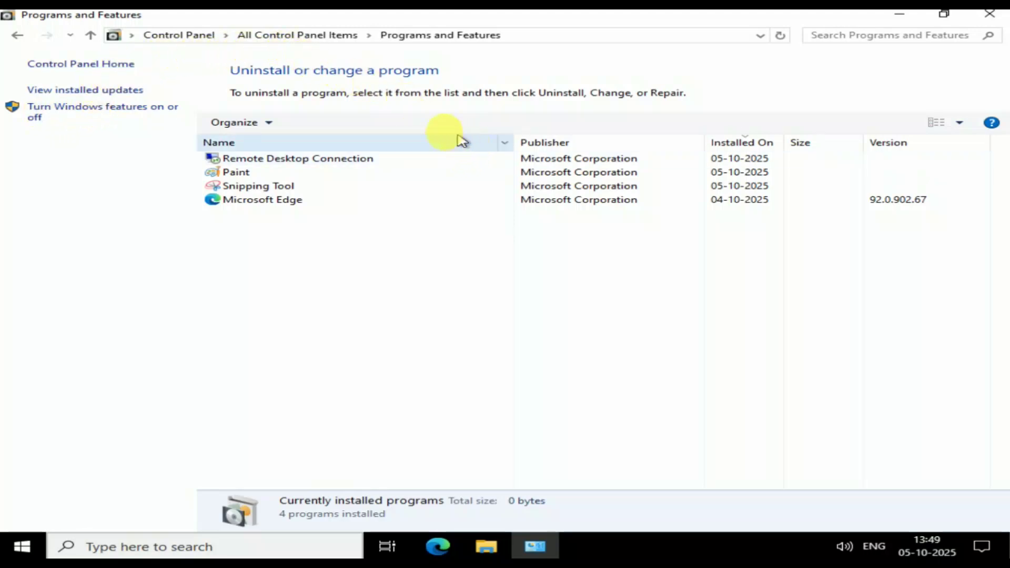
Step: Show Installed Updates and view KB5033372, KB5031988, the 22H2 feature update and both servicing stacks
click(102, 93)
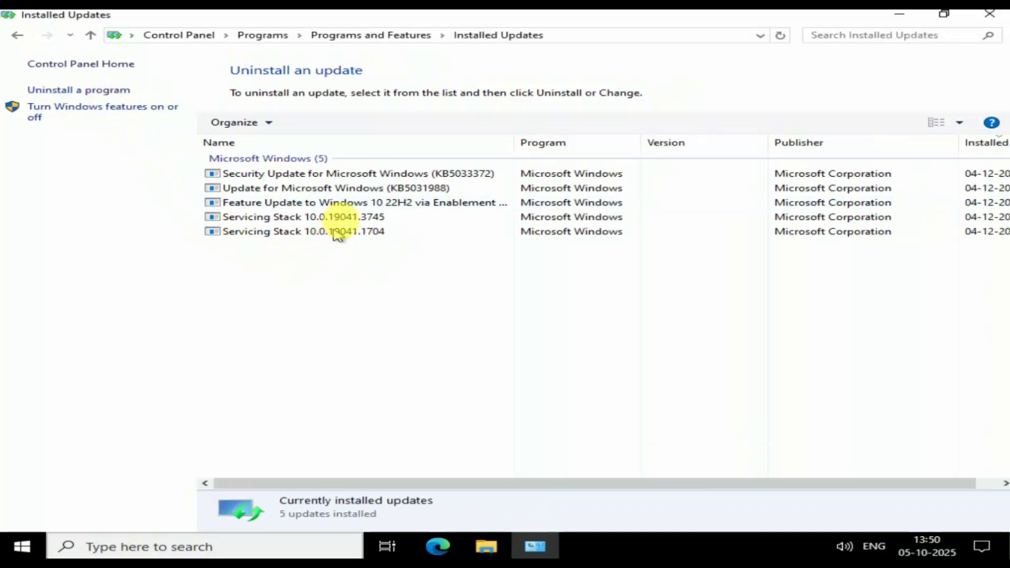
click(368, 177)
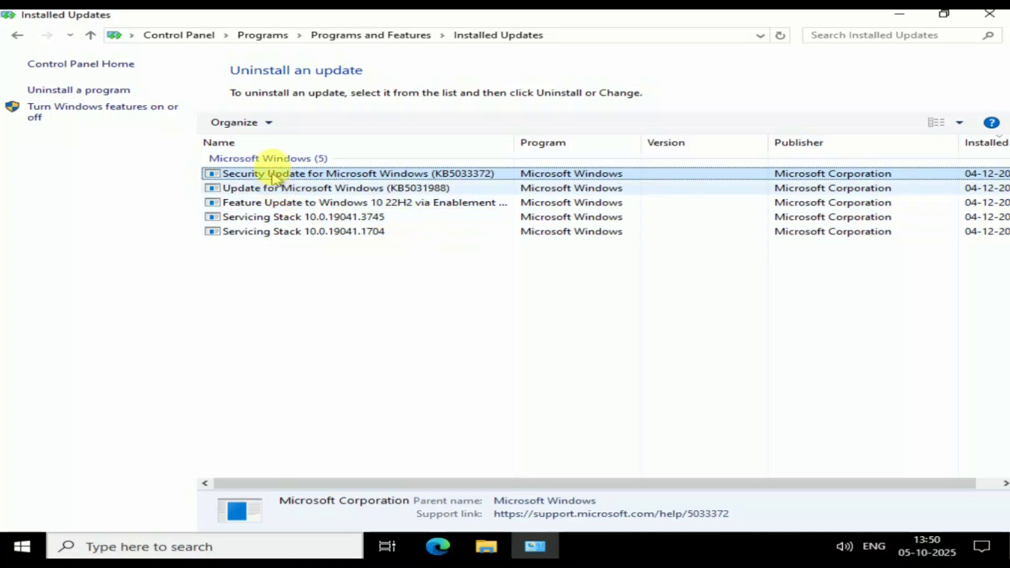
click(316, 188)
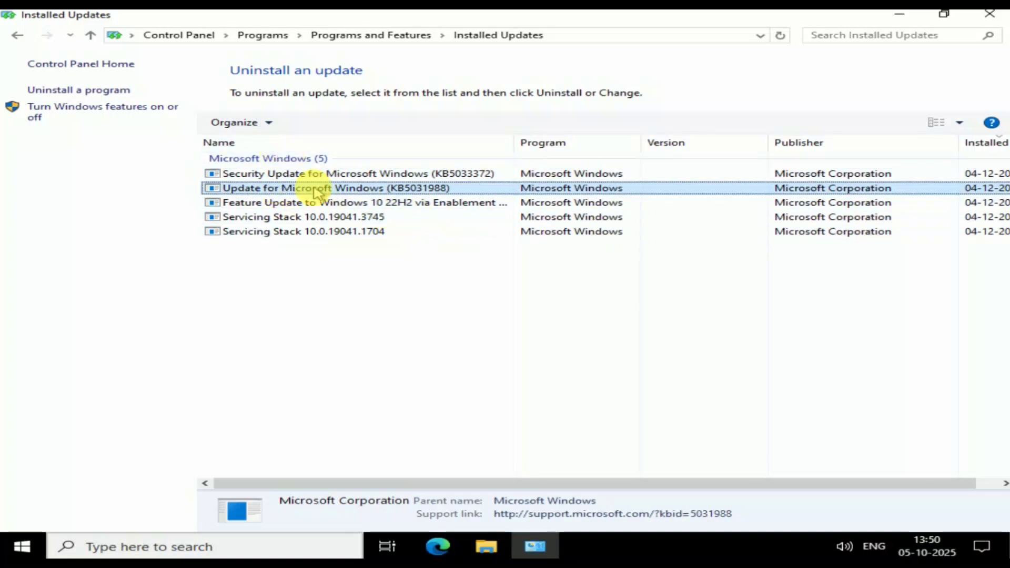
click(354, 186)
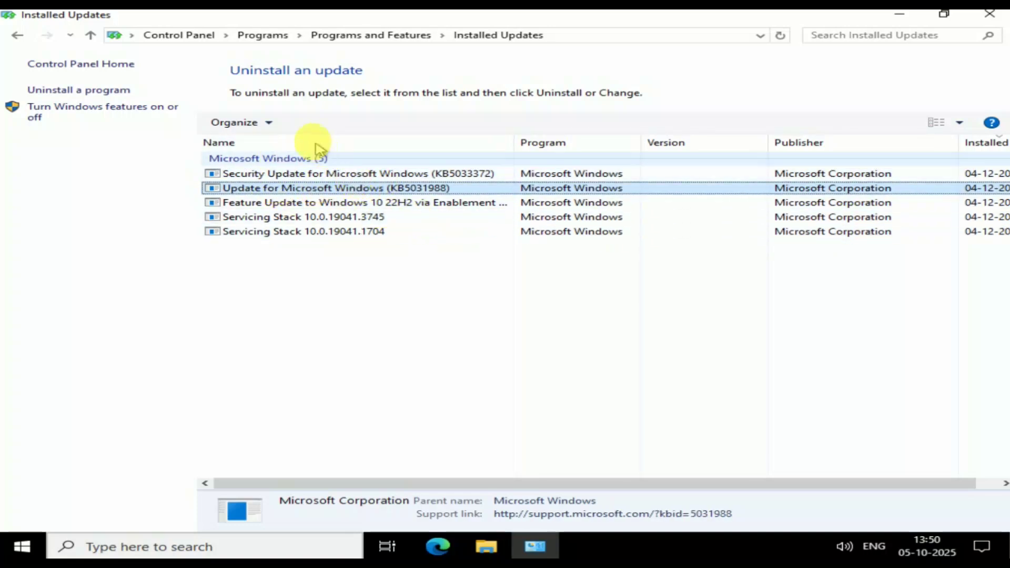
click(272, 124)
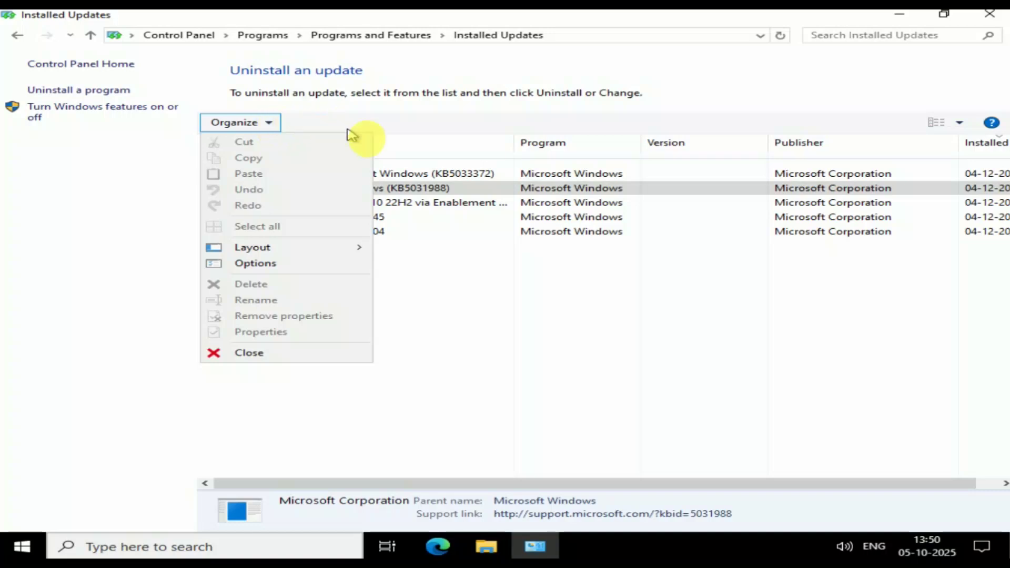
click(446, 201)
click(444, 201)
click(370, 219)
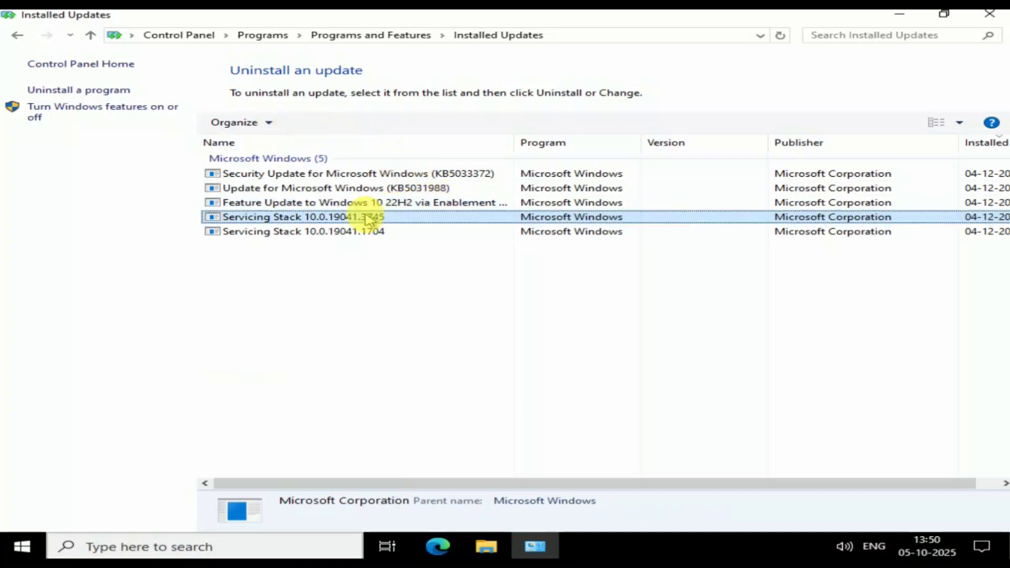
click(356, 231)
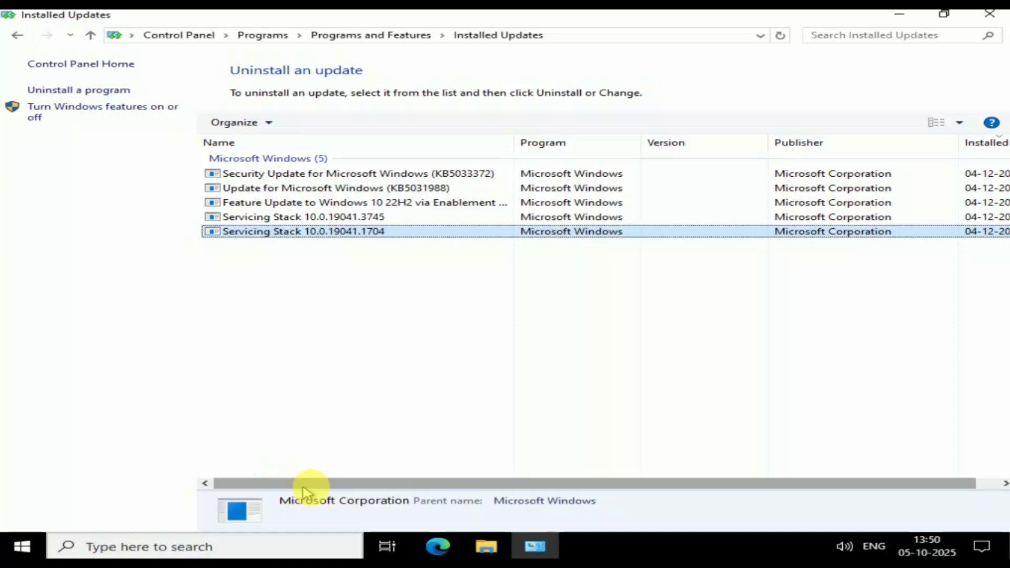
Step: Recheck the feature update, KB5031988, KB5033372 and Servicing Stack 10.0.19041.3745 entries, then close Control Panel
drag(361, 484, 401, 282)
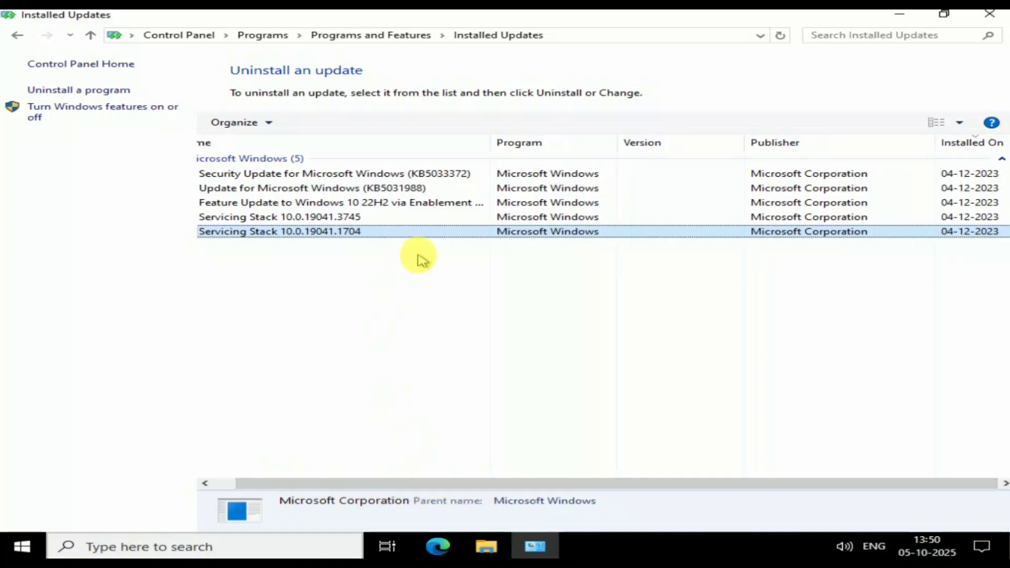
click(339, 201)
click(341, 190)
click(339, 173)
click(338, 203)
click(334, 217)
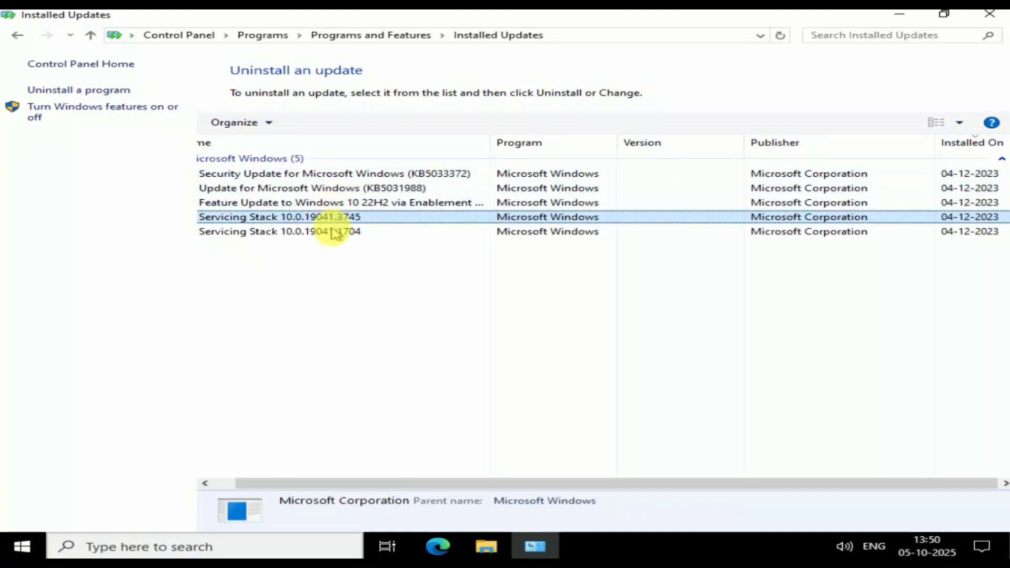
click(992, 14)
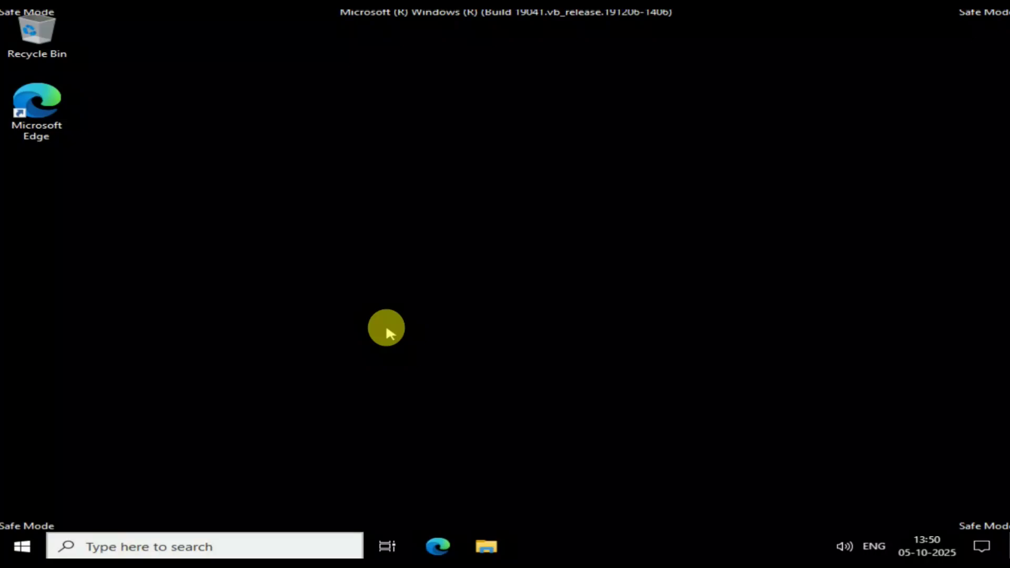
Step: Launch System Configuration with msconfig and hide all Microsoft services on the Services list
key(super+r)
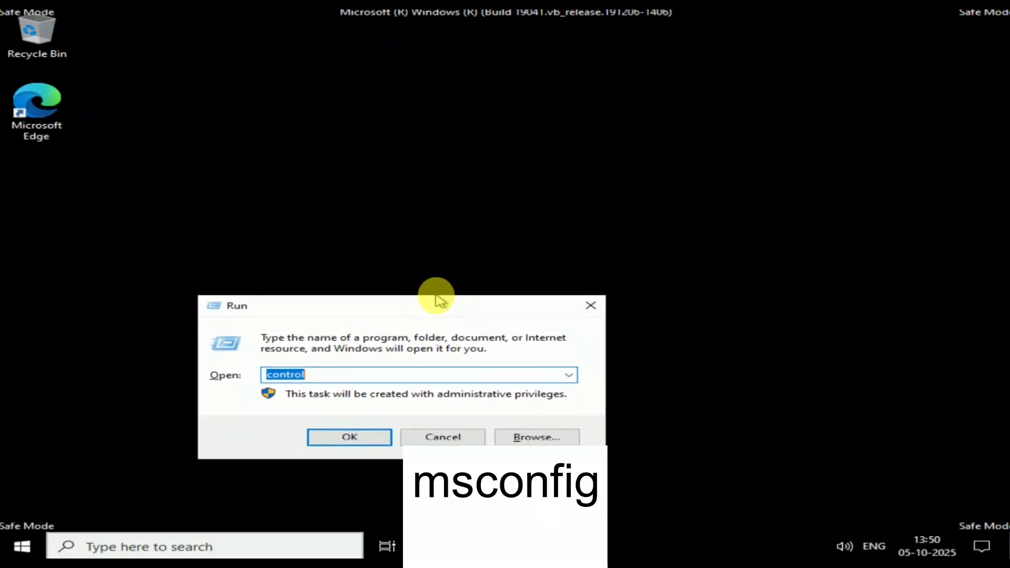
text(ms)
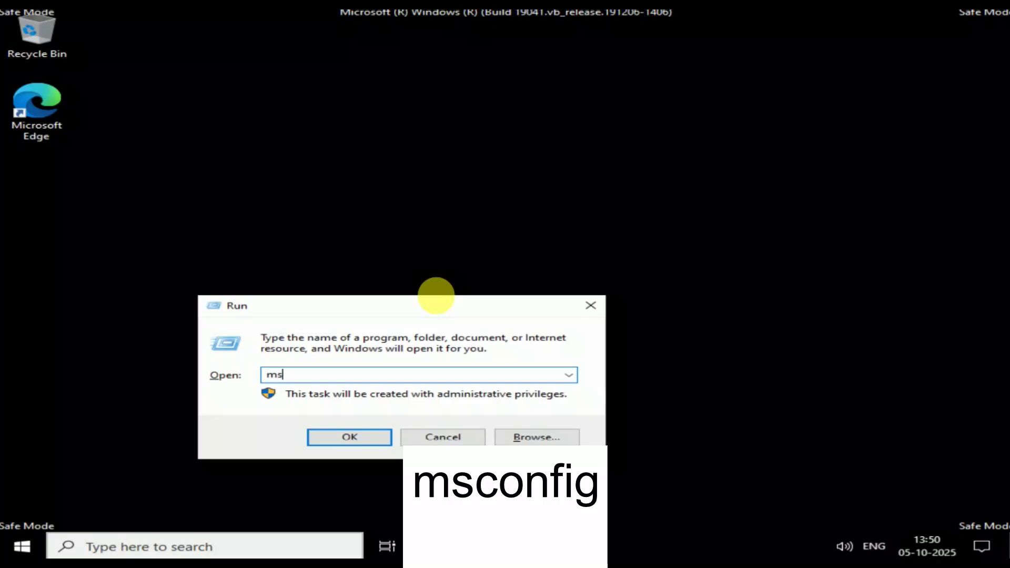
text(config)
key(Return)
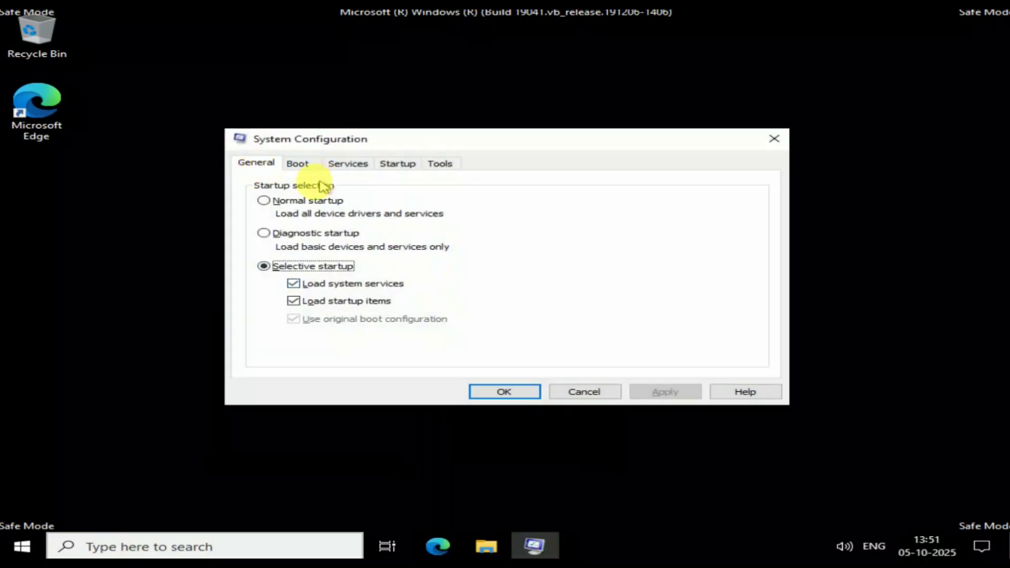
click(349, 165)
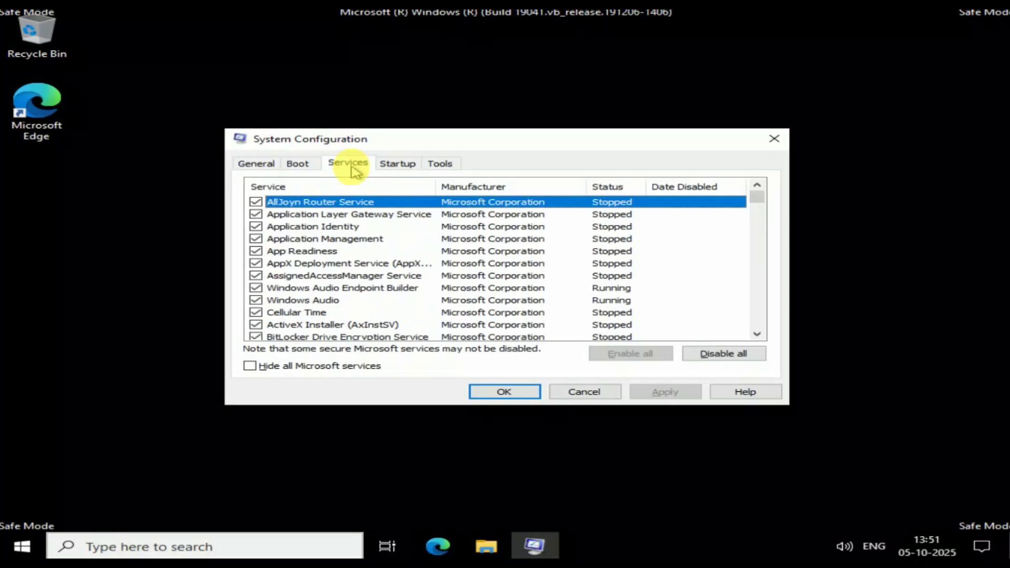
click(321, 368)
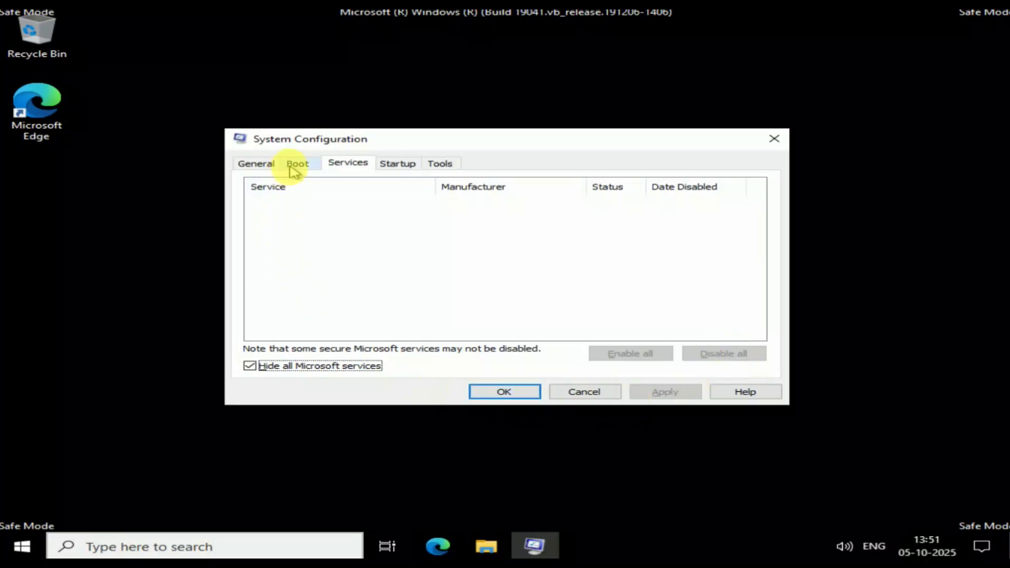
Step: Choose Normal startup on the General page and confirm with OK
click(257, 164)
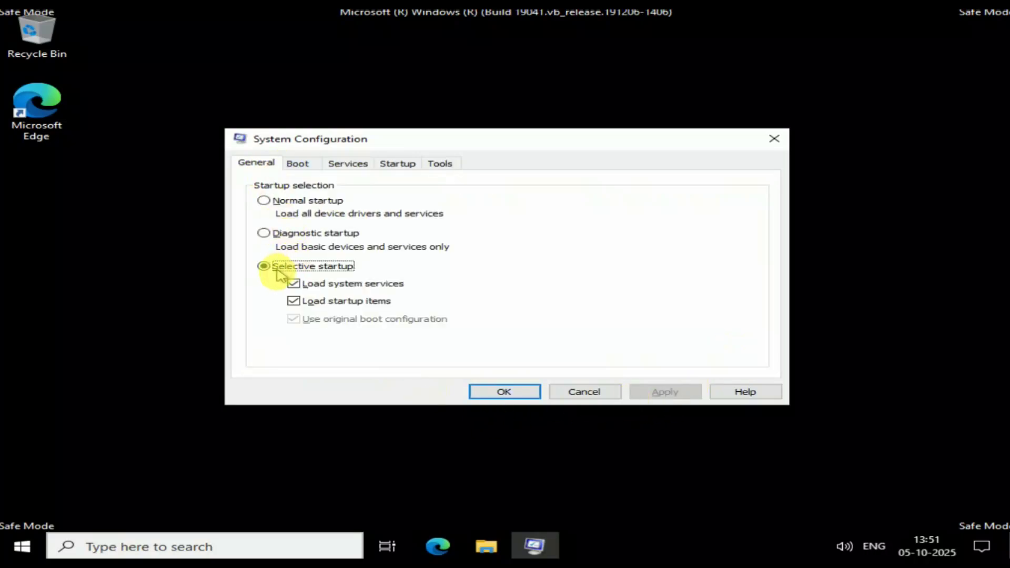
click(267, 203)
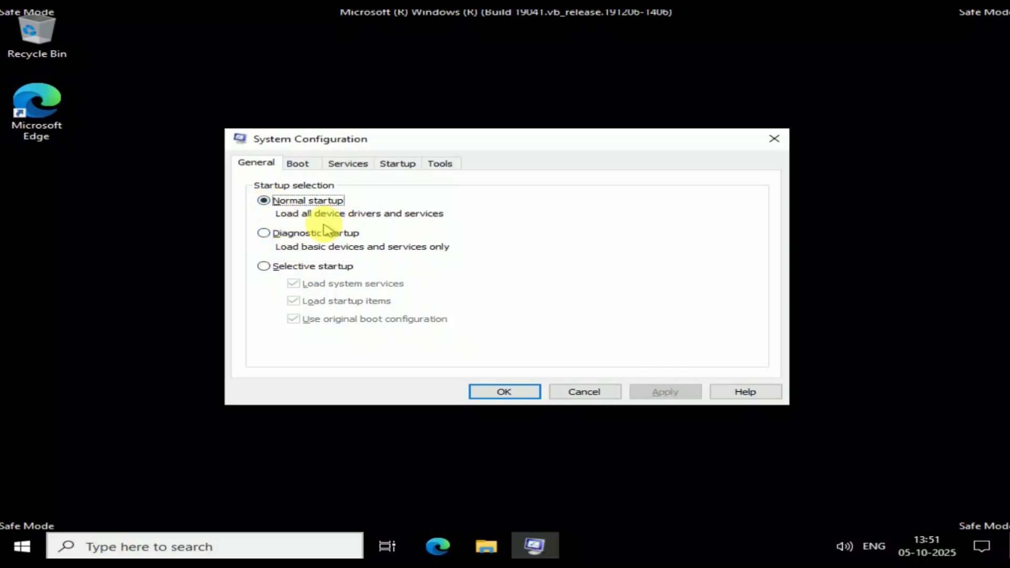
click(504, 392)
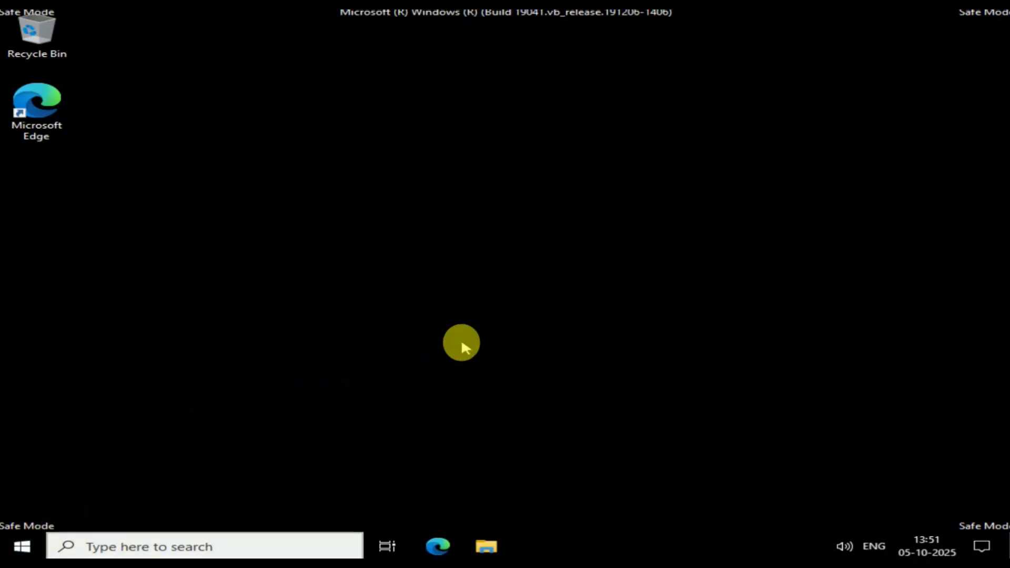
Step: Run shutdown /r /t 0 in an administrator Command Prompt to restart immediately
key(super+r)
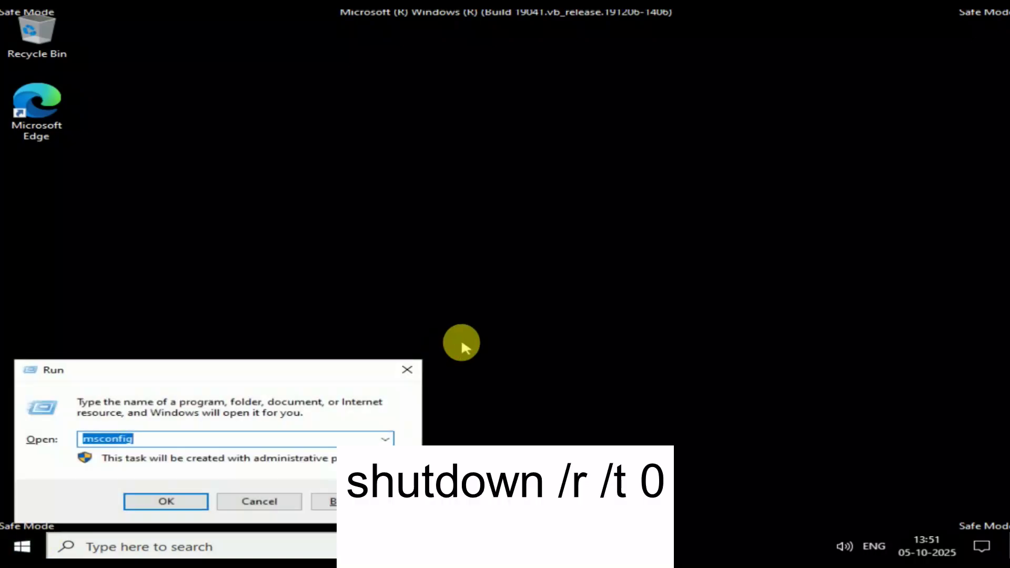
text(cmd)
key(Return)
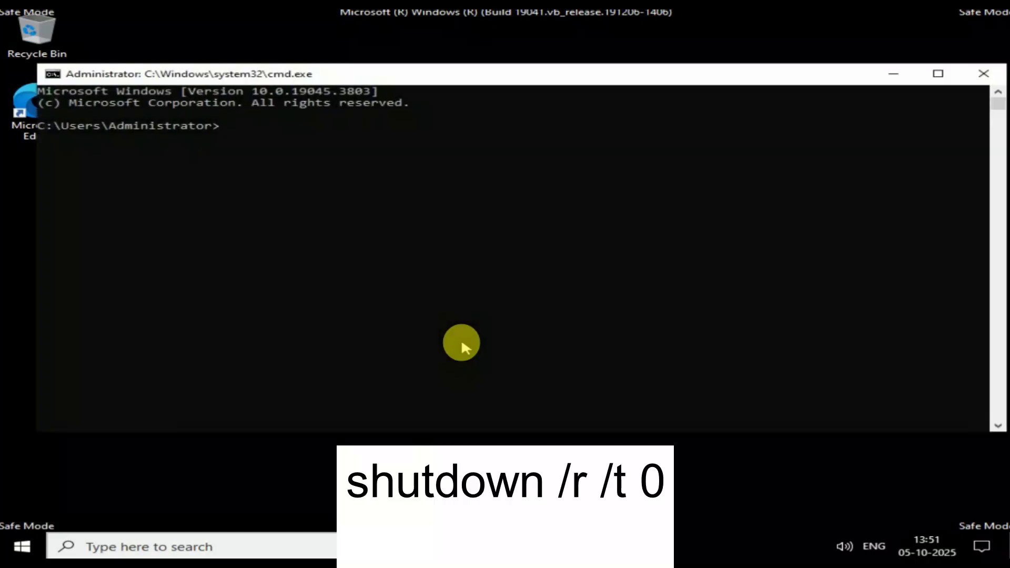
text(shutdown)
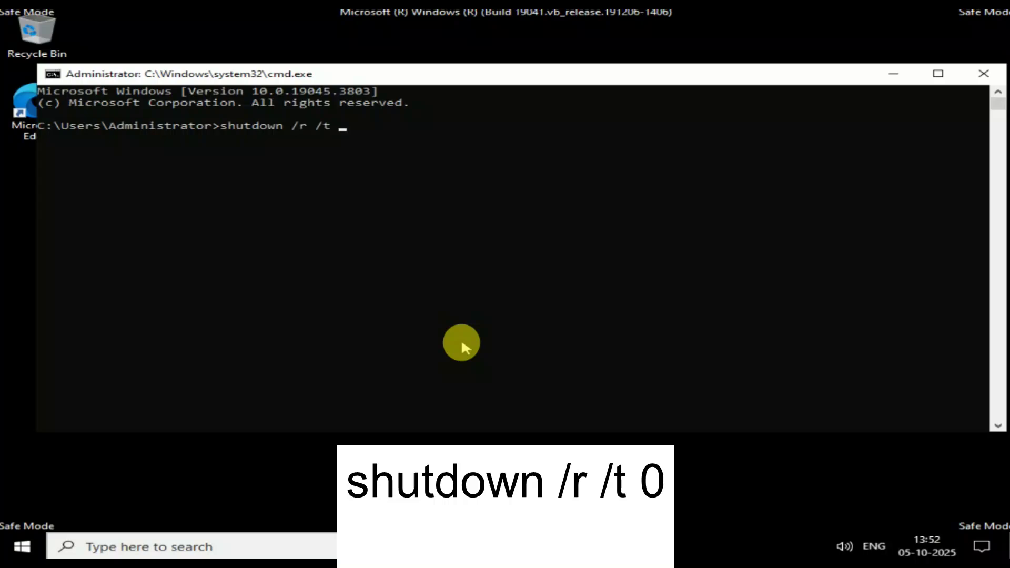
text(/r /t 0)
key(Return)
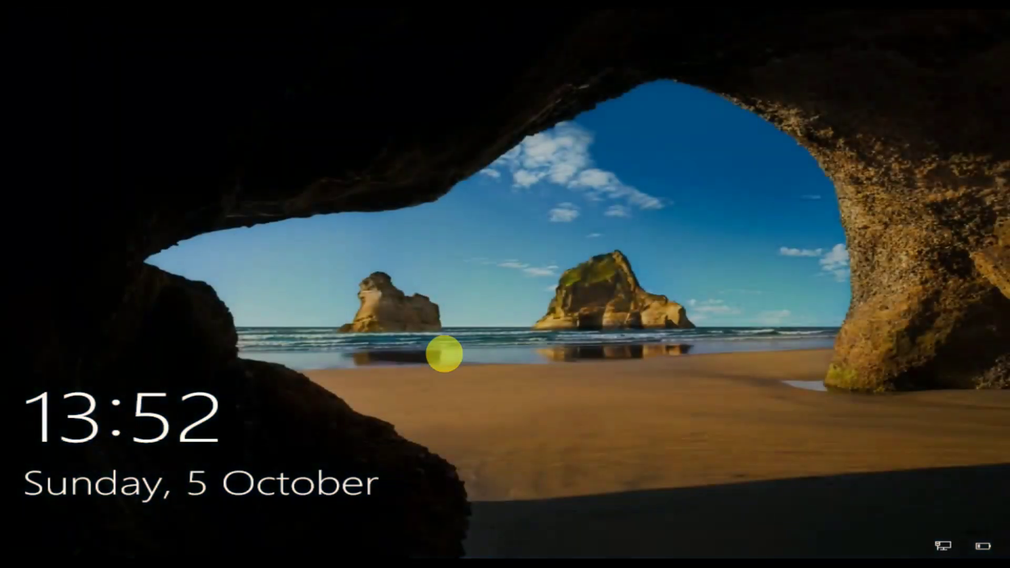
Step: From the lock screen, Shift+Restart via the power button into recovery, then choose Troubleshoot
click(574, 332)
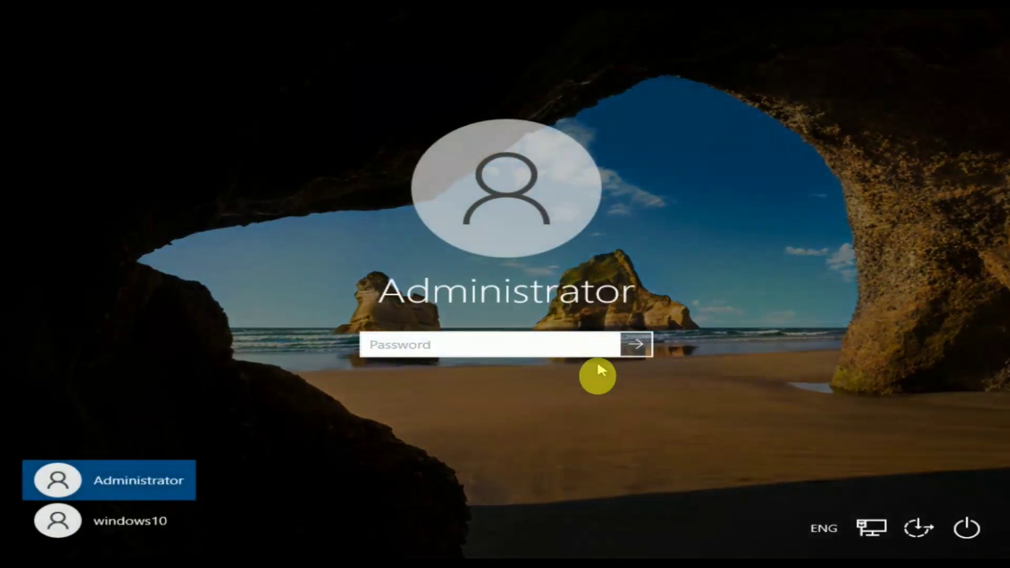
click(967, 528)
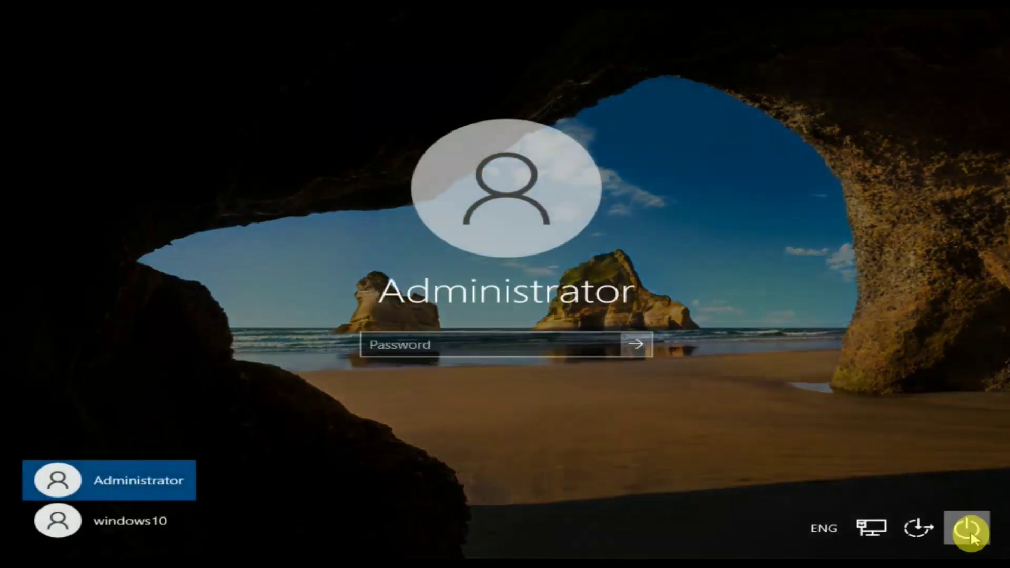
click(958, 494)
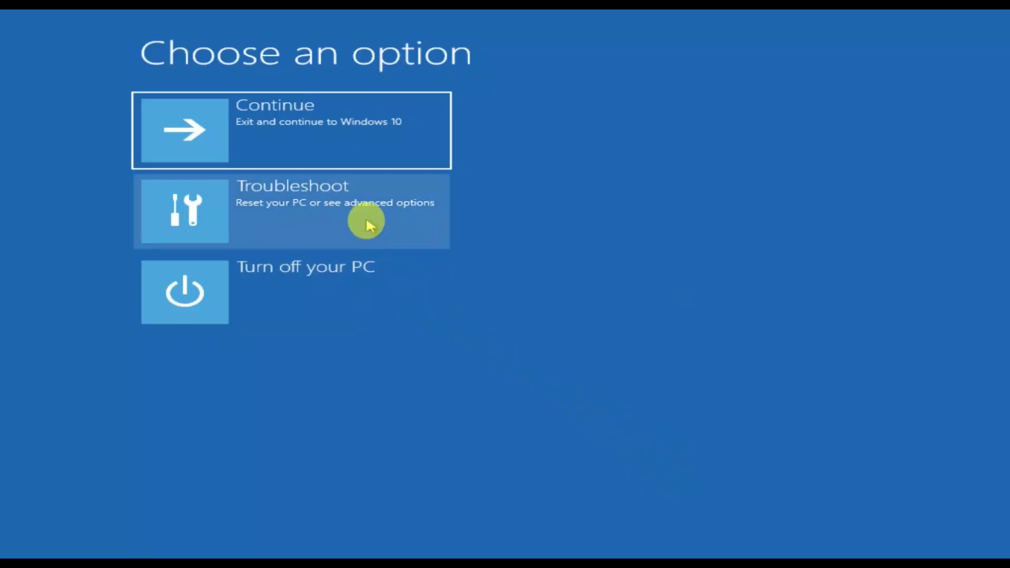
click(369, 225)
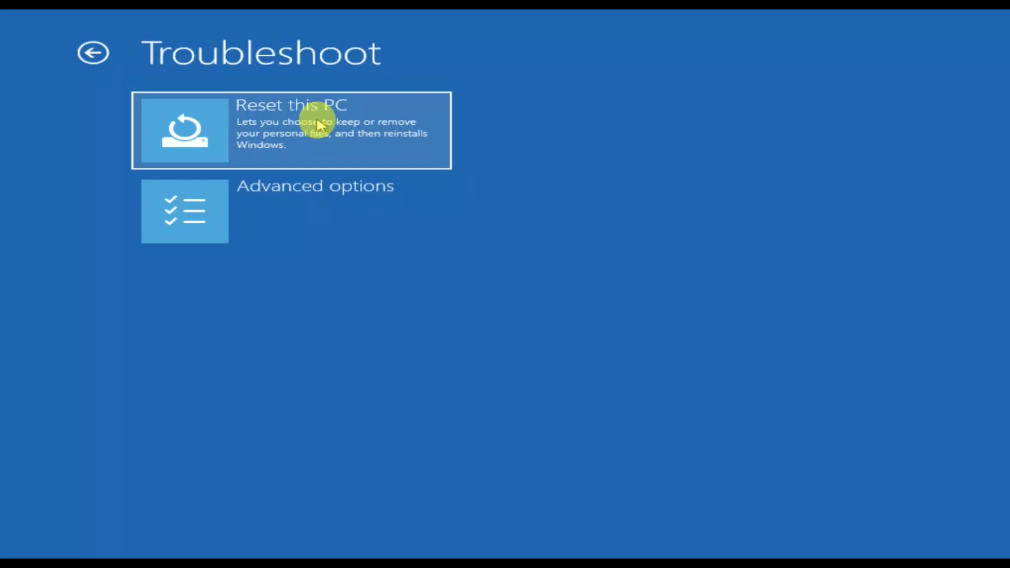
Step: Choose Reset this PC with the Keep my files option
click(318, 123)
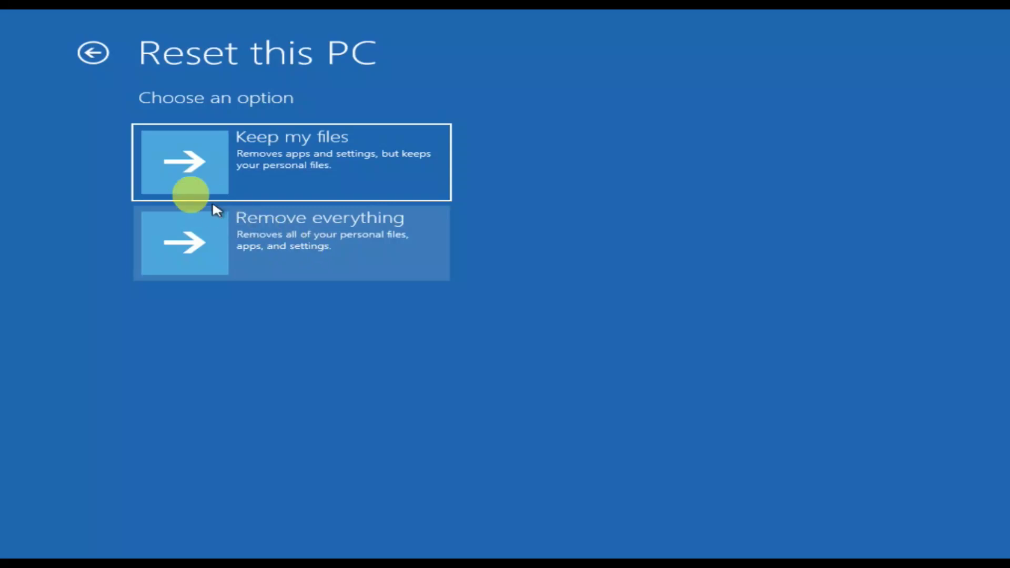
click(308, 161)
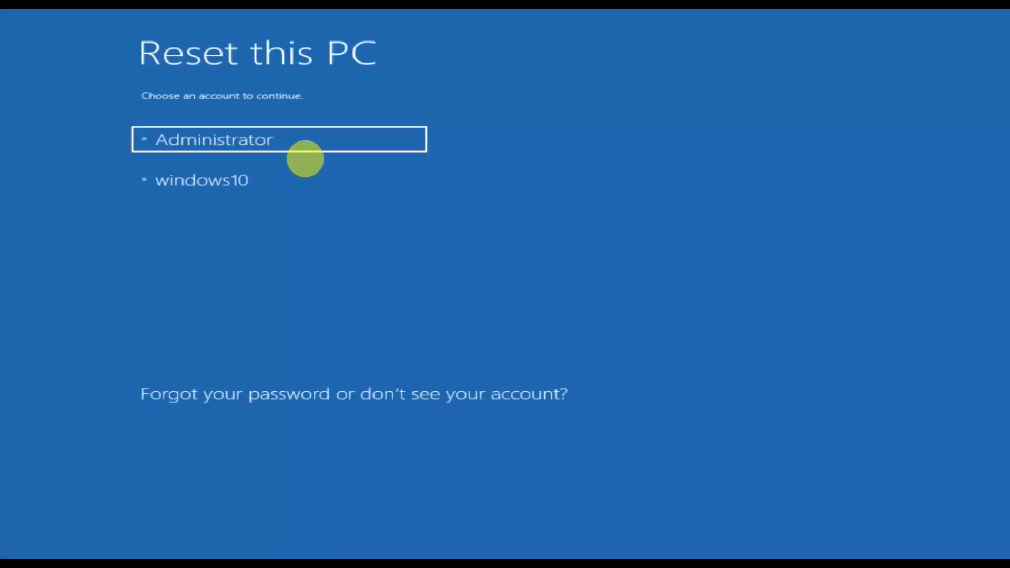
Step: Continue as Administrator with the account password and reinstall Windows via Cloud download
click(262, 148)
text(•••••)
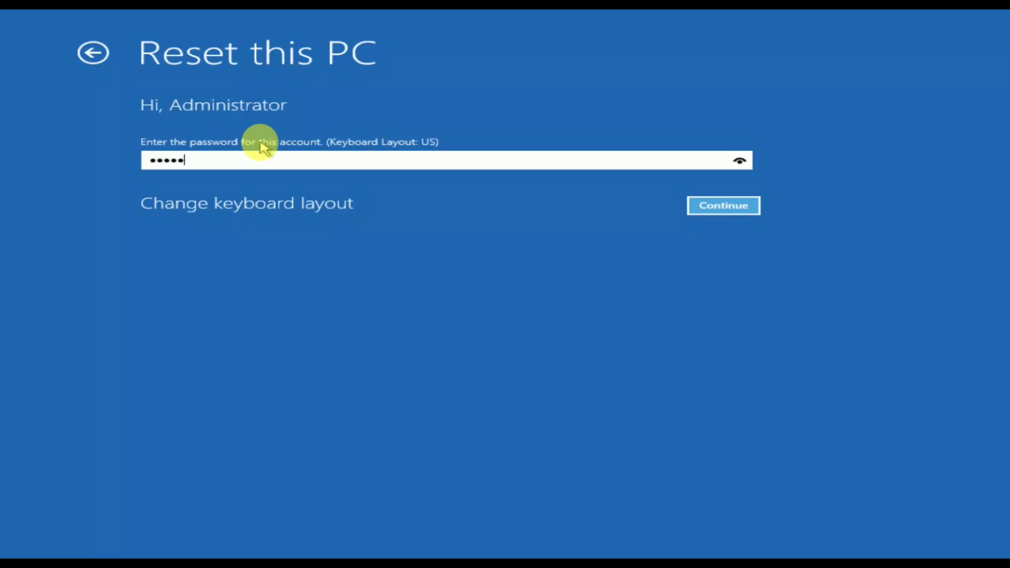
text(•••••)
key(Return)
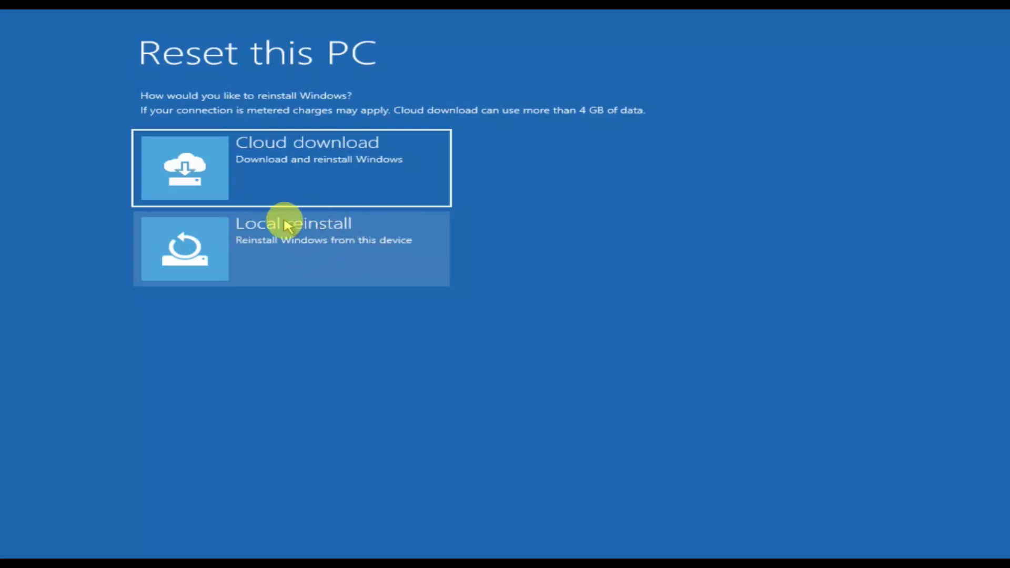
click(317, 184)
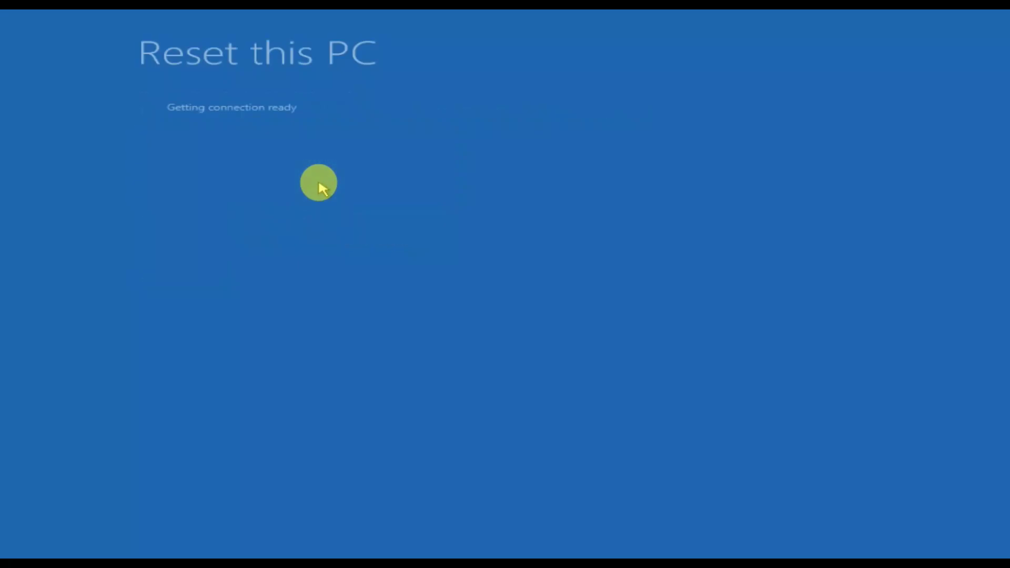